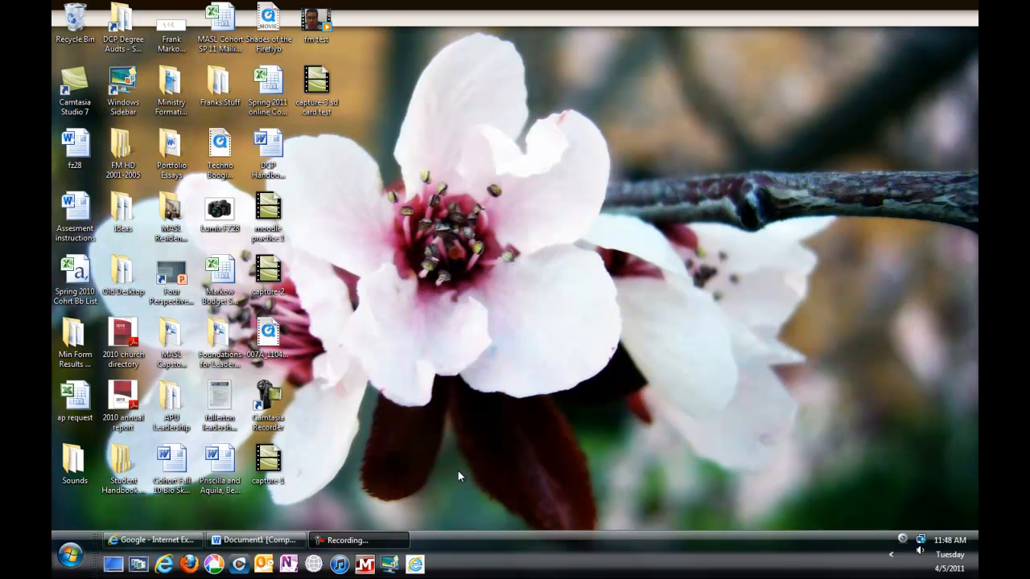
{"action": "mouse_move", "coordinate": [153, 541]}
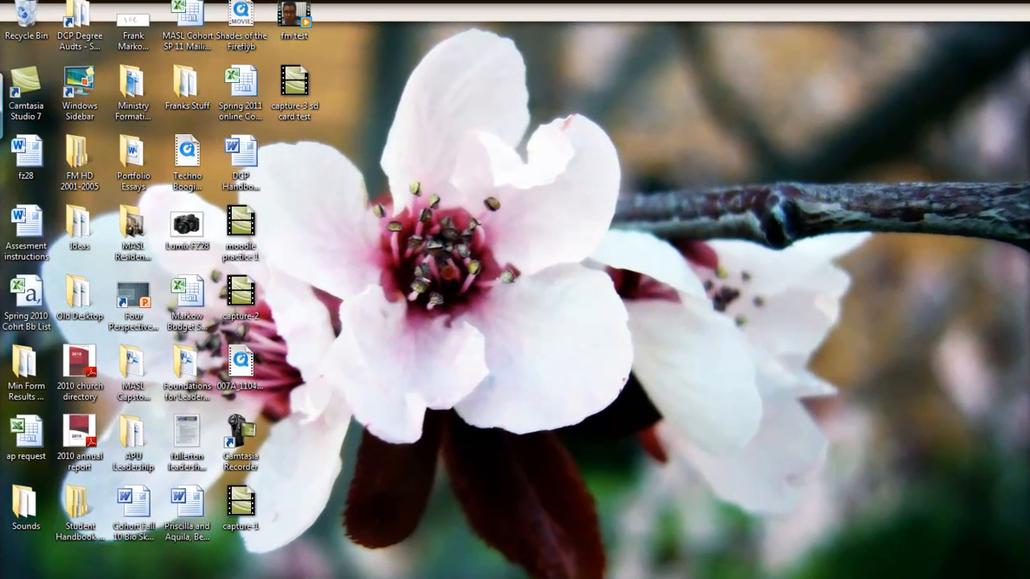
{"action": "left_click", "coordinate": [121, 531]}
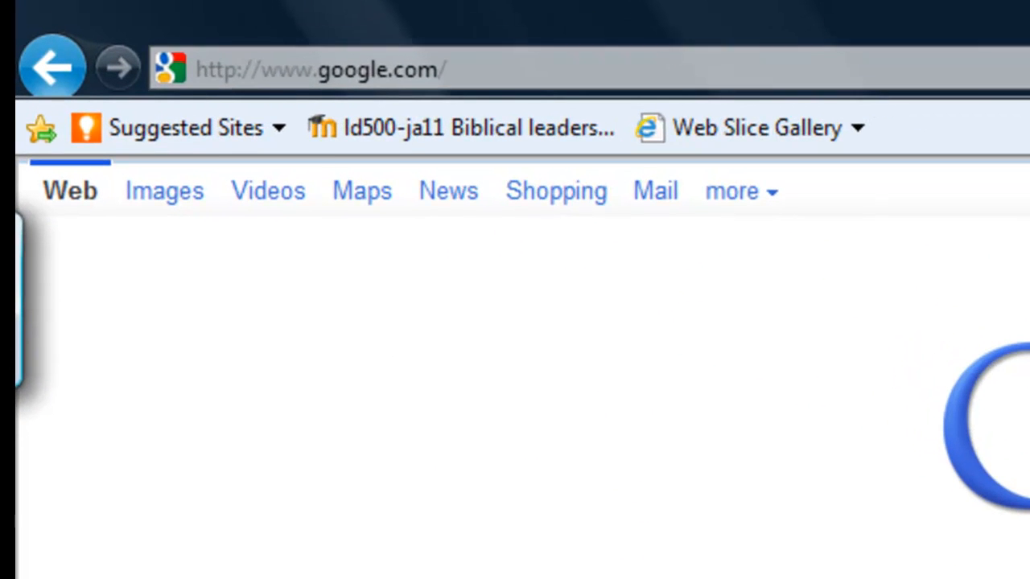
{"action": "left_click", "coordinate": [265, 55]}
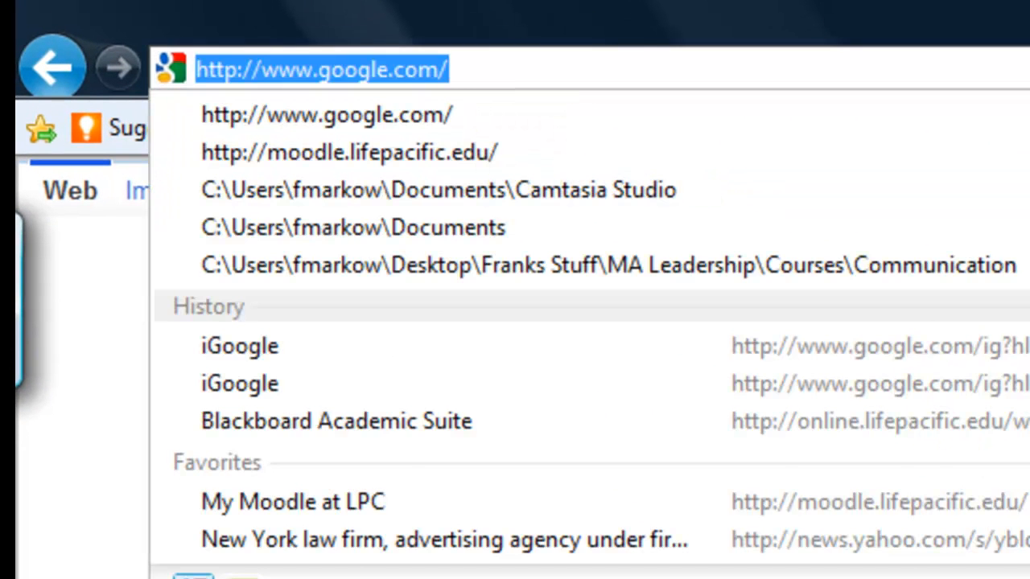
{"action": "type", "text": "http://"}
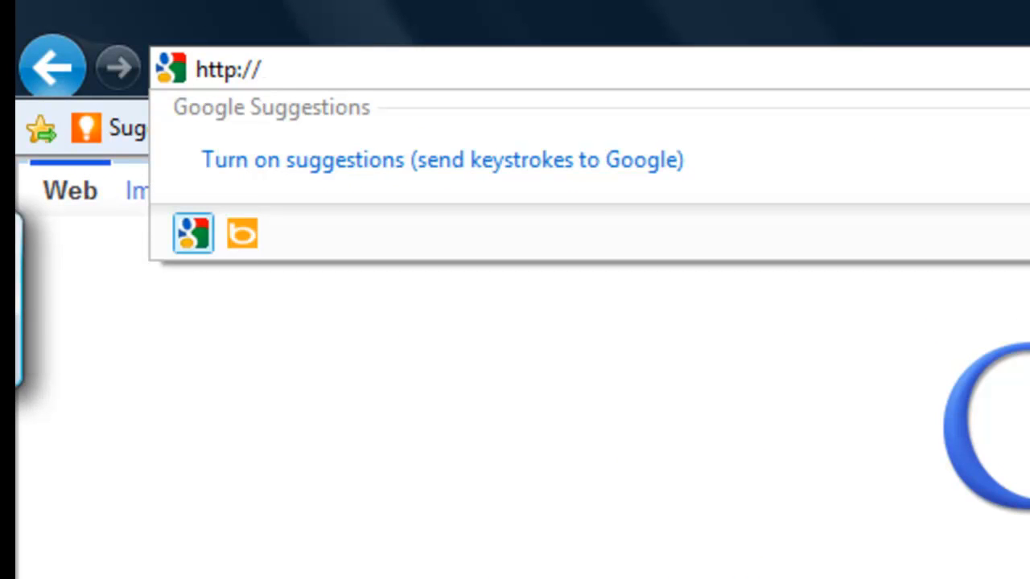
{"action": "type", "text": "moodle"}
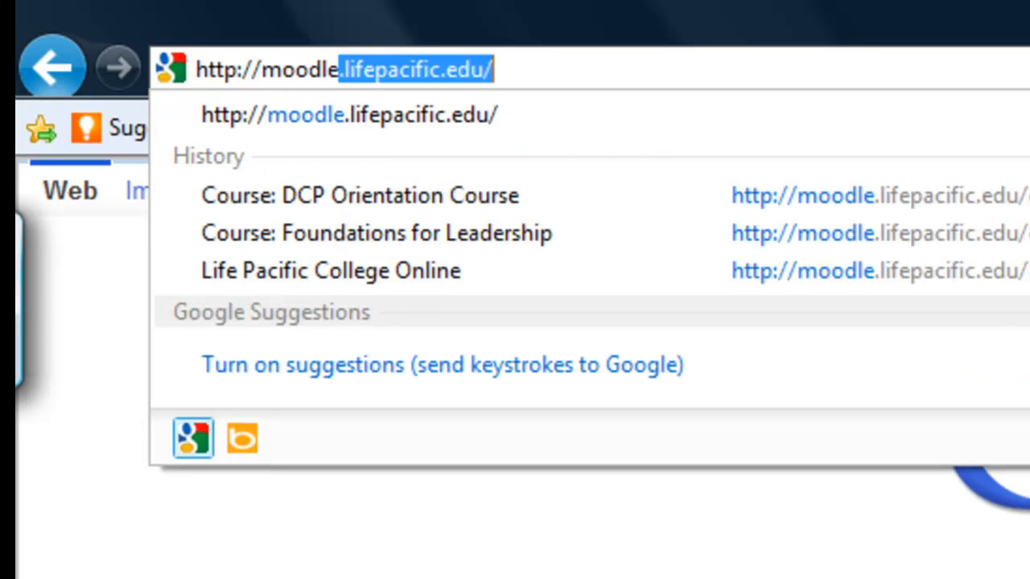
{"action": "type", "text": ".lifepac"}
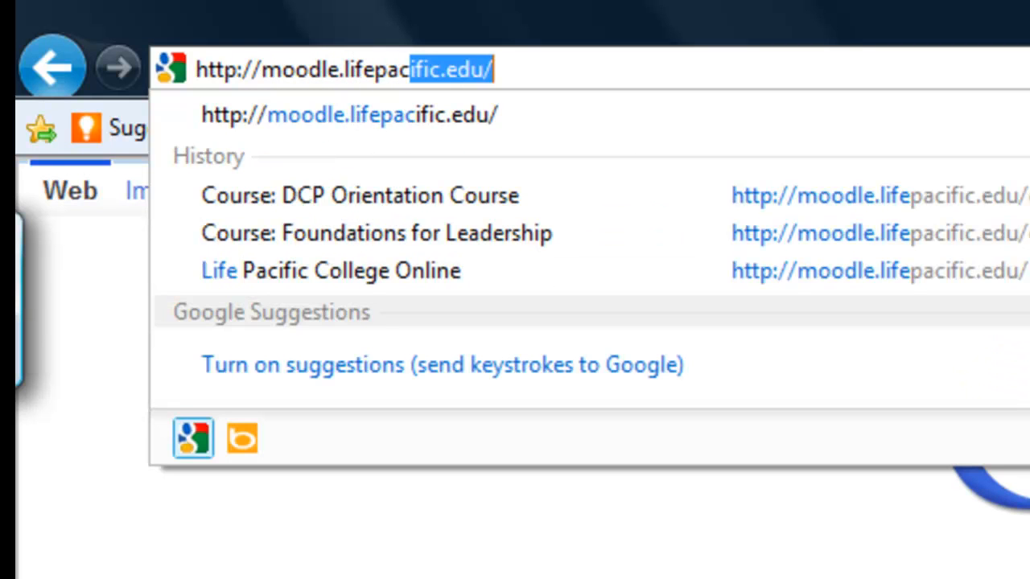
{"action": "type", "text": "ifc.edu"}
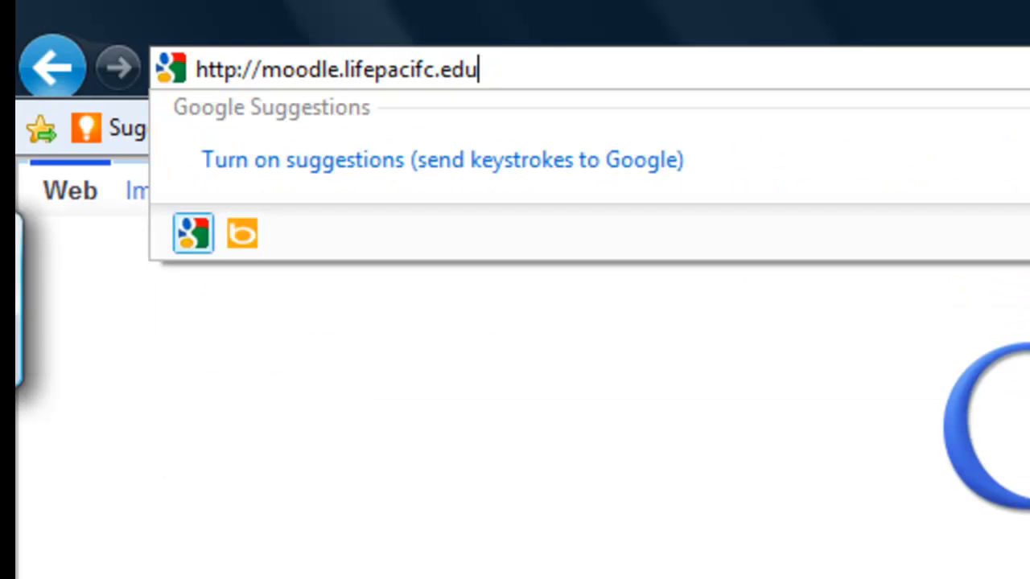
{"action": "key", "text": "Left"}
{"action": "key", "text": "Left"}
{"action": "key", "text": "Left"}
{"action": "key", "text": "Left"}
{"action": "type", "text": "i"}
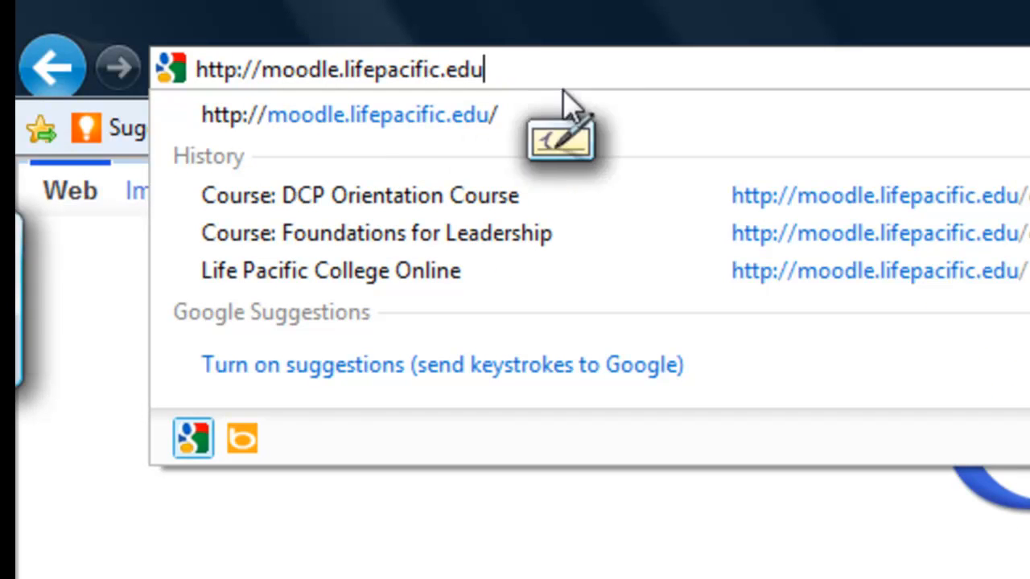
{"action": "left_click", "coordinate": [570, 115]}
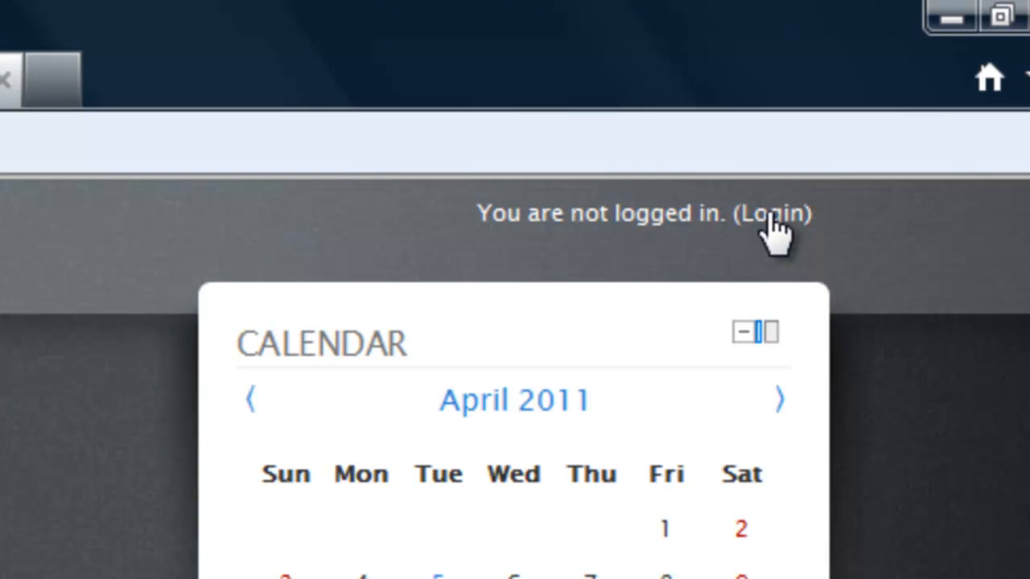
Log in to the Moodle site with the prefilled username, entering the account password
{"action": "left_click", "coordinate": [770, 218]}
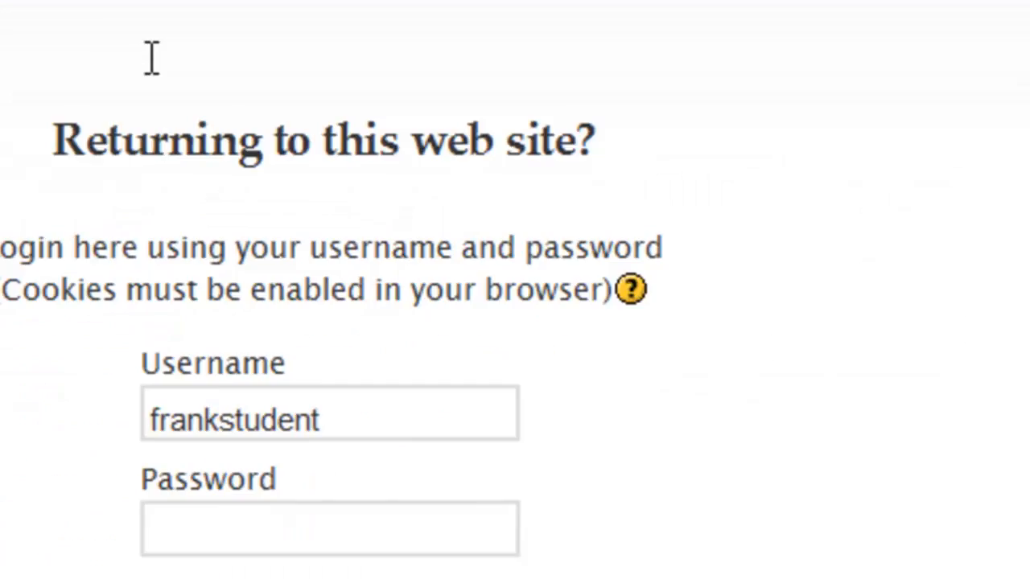
{"action": "left_click", "coordinate": [259, 479]}
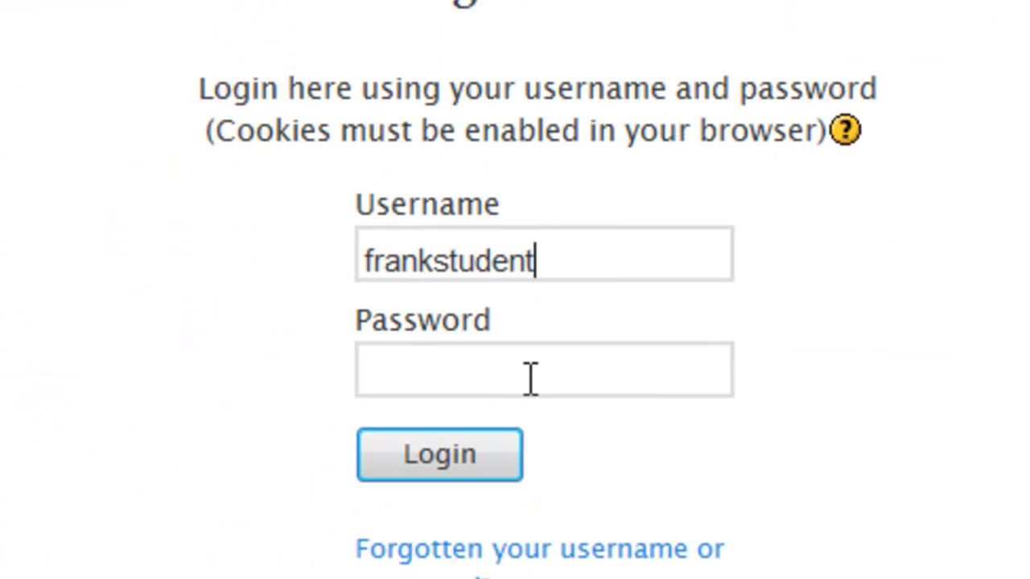
{"action": "left_click", "coordinate": [513, 372]}
{"action": "type", "text": "•••••"}
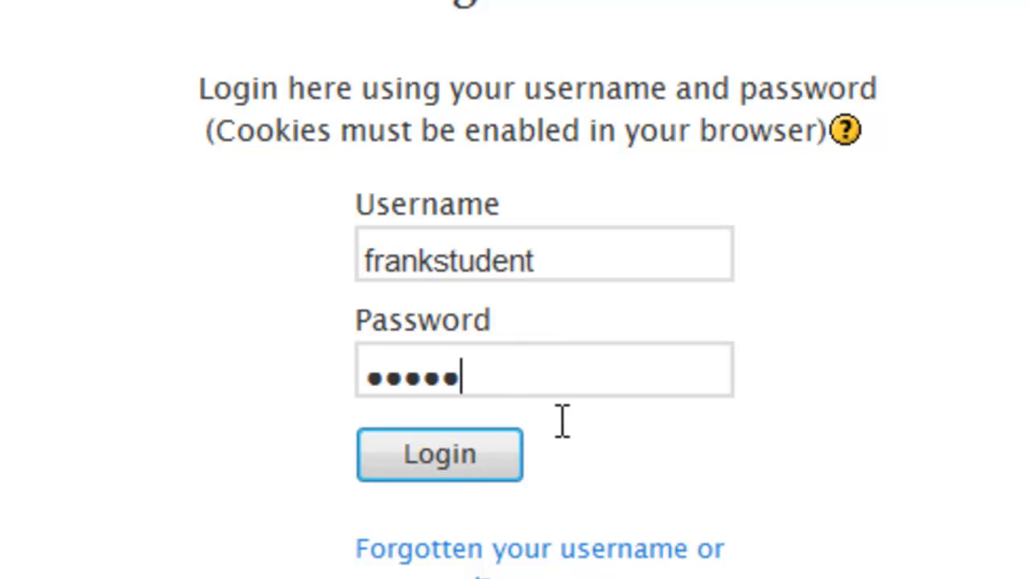
{"action": "type", "text": "•••••••"}
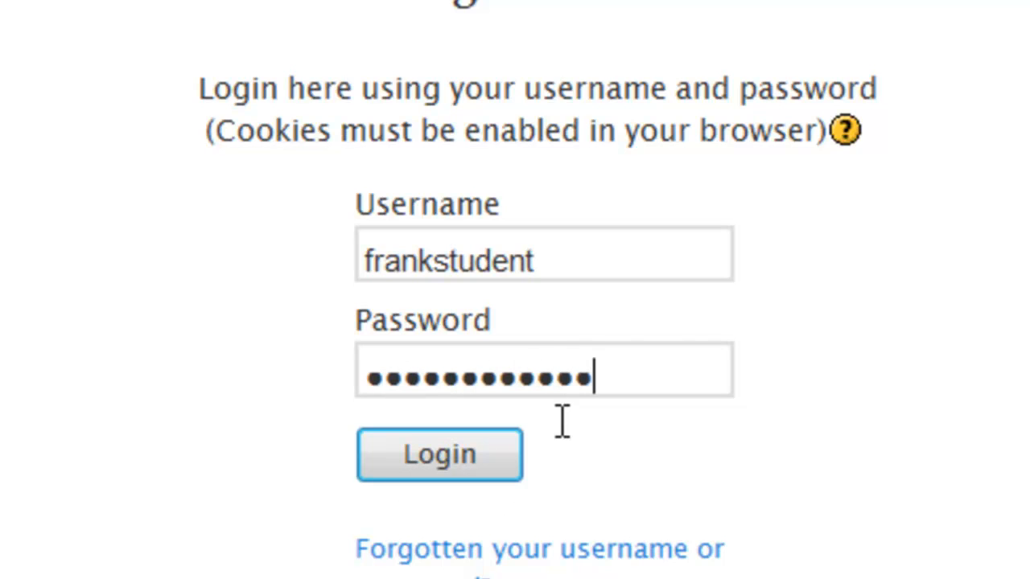
{"action": "left_click", "coordinate": [420, 472]}
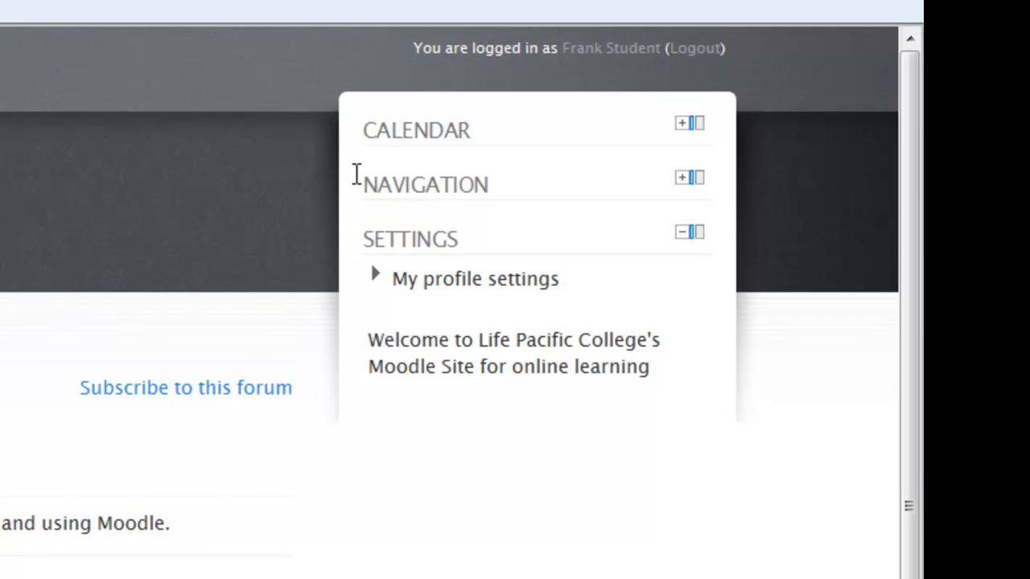
Expand the Calendar and Navigation blocks to view their contents, and collapse both again
{"action": "left_click", "coordinate": [682, 123]}
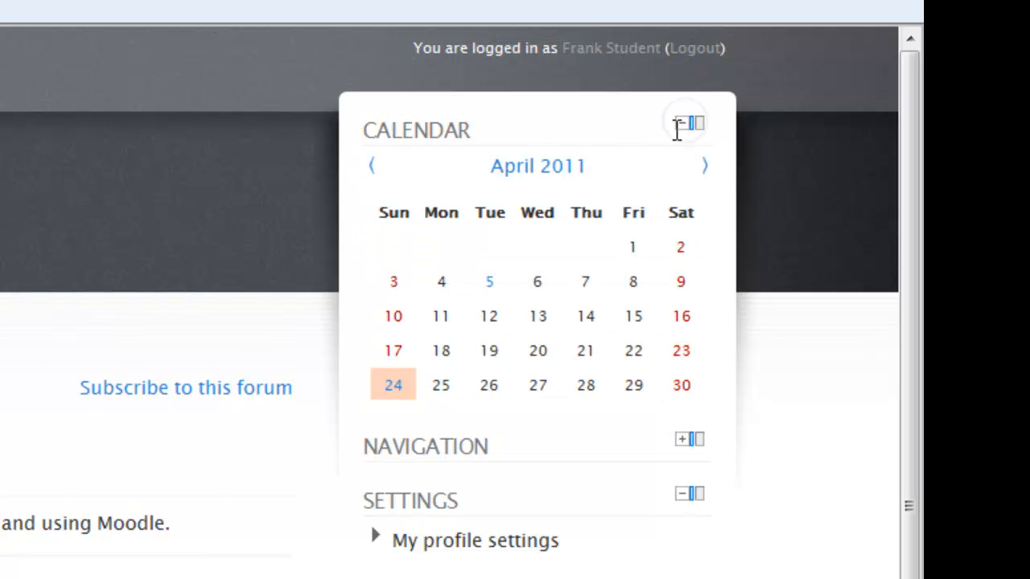
{"action": "left_click", "coordinate": [682, 440]}
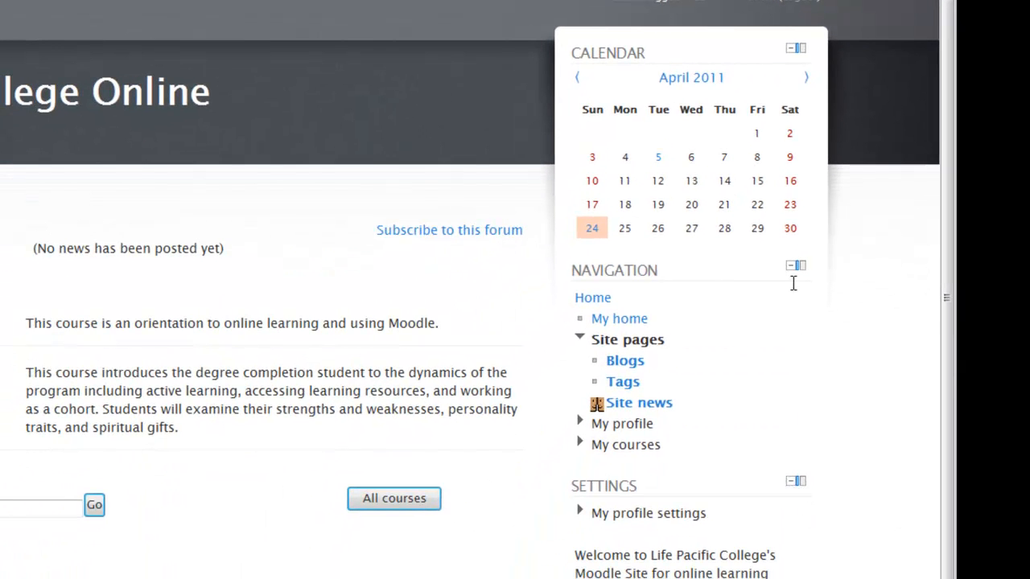
{"action": "left_click", "coordinate": [796, 267]}
{"action": "left_click", "coordinate": [795, 49]}
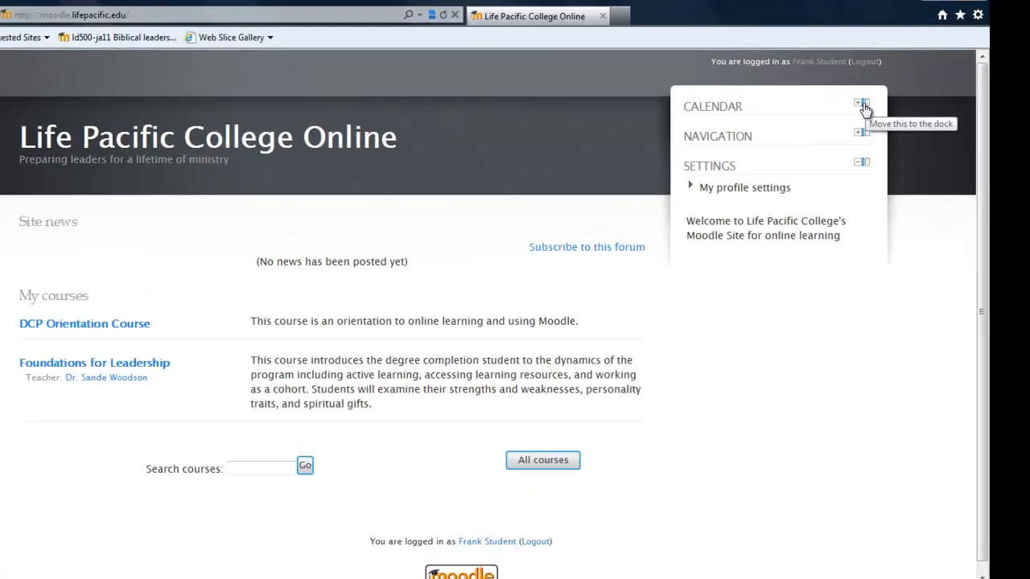
Move the Calendar, Navigation and Settings blocks to the dock
{"action": "left_click", "coordinate": [867, 104]}
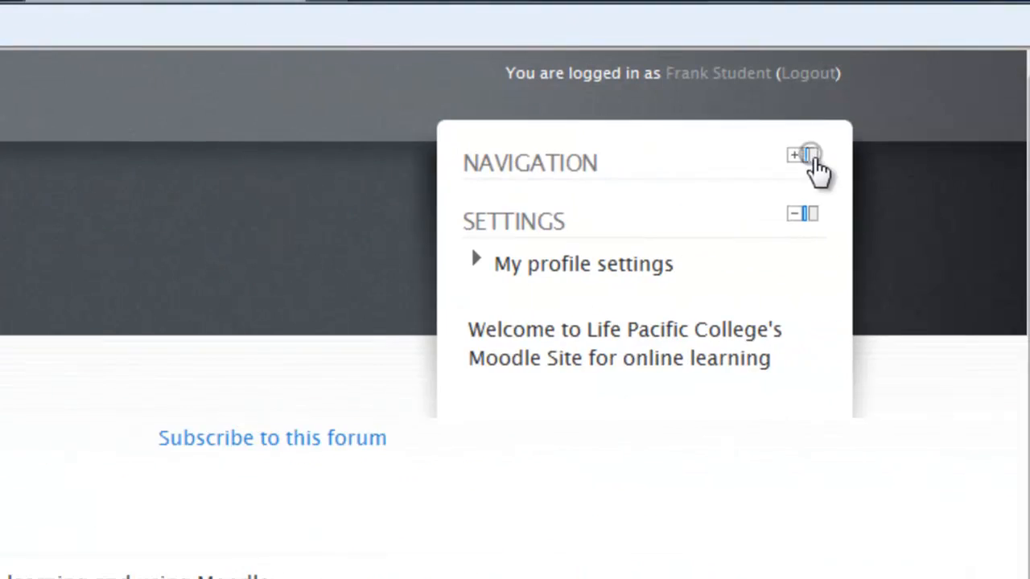
{"action": "left_click", "coordinate": [800, 156]}
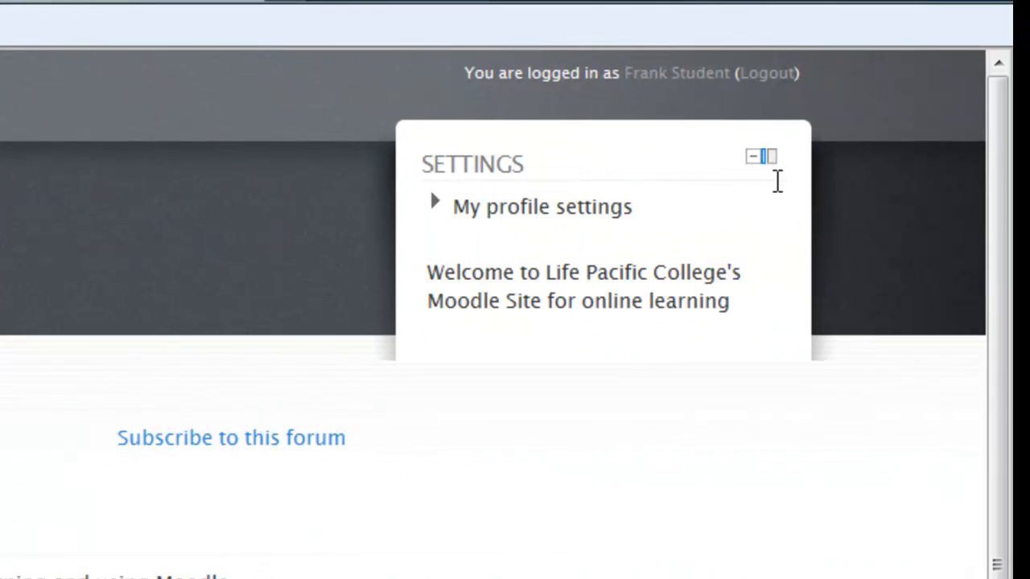
{"action": "left_click", "coordinate": [769, 158]}
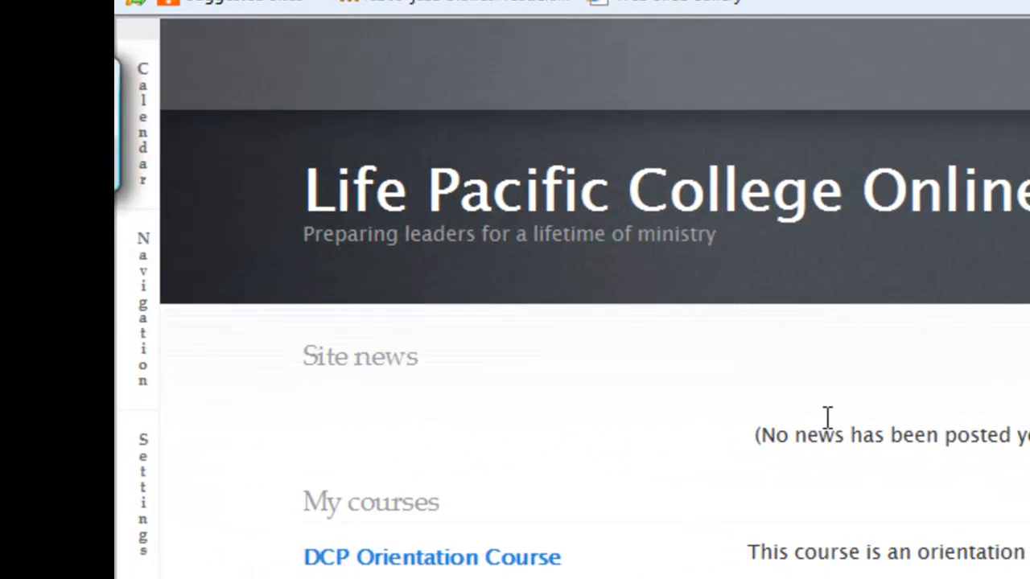
Examine the contents of the docked Calendar, Navigation and Settings blocks
{"action": "left_click", "coordinate": [140, 165]}
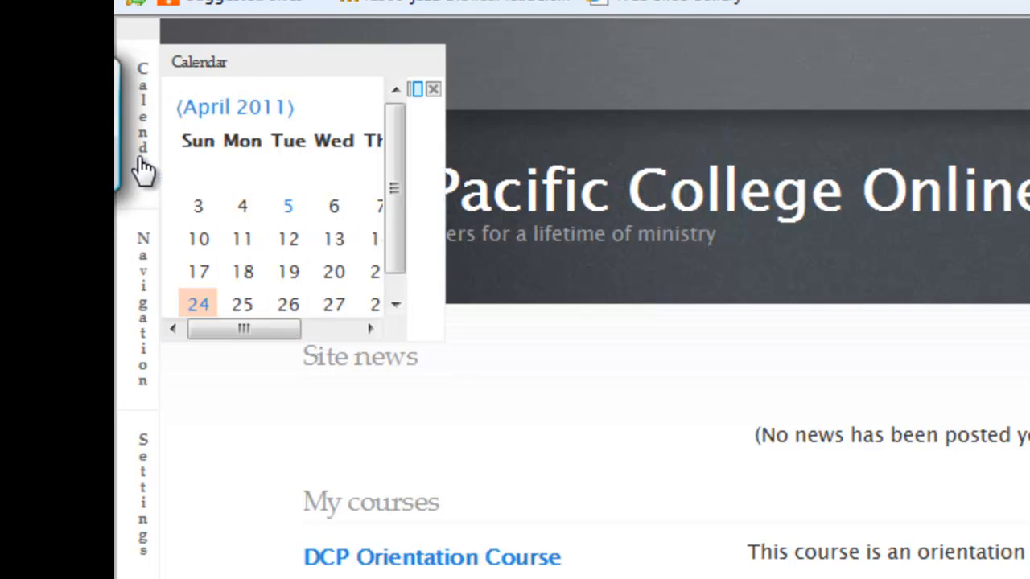
{"action": "left_click", "coordinate": [142, 317]}
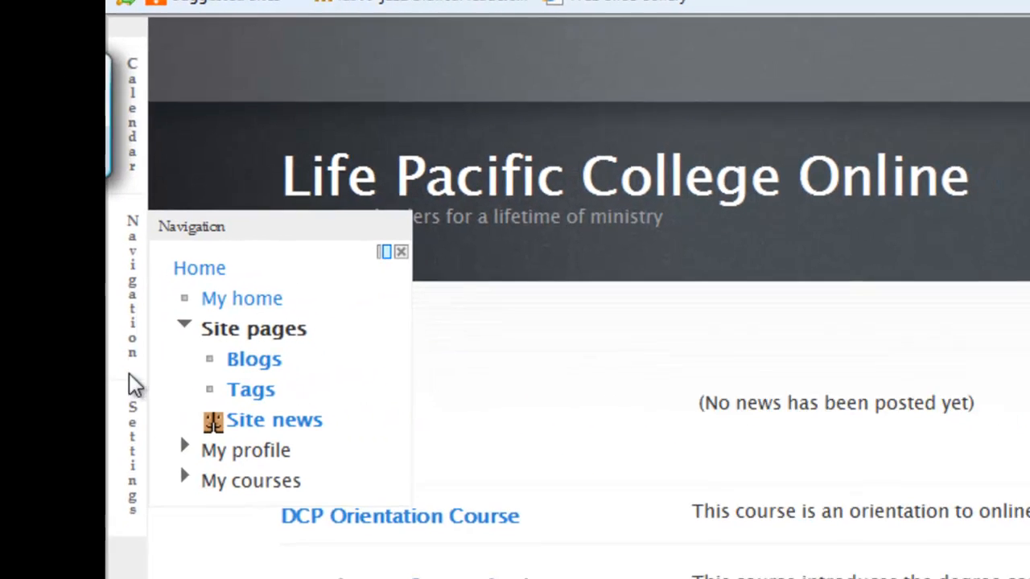
{"action": "left_click", "coordinate": [144, 489]}
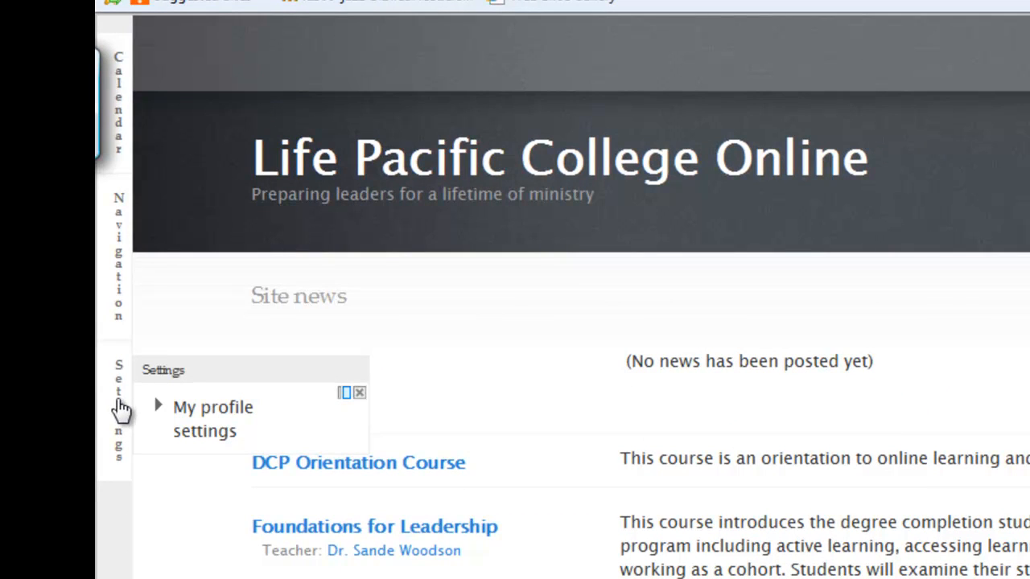
{"action": "left_click", "coordinate": [120, 293]}
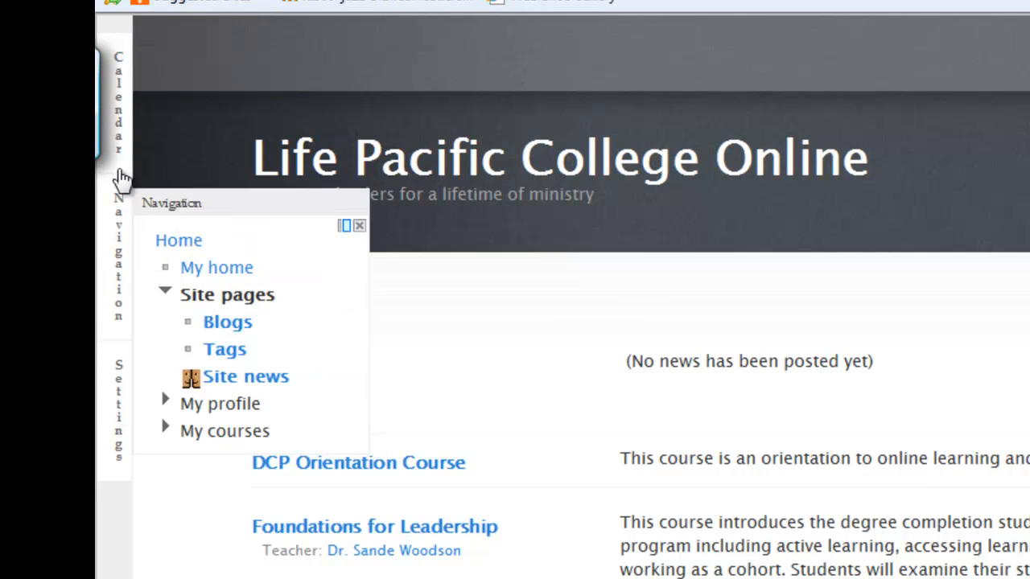
Undock the Settings, Navigation and Calendar blocks, returning them to the page's block column
{"action": "left_click", "coordinate": [116, 408]}
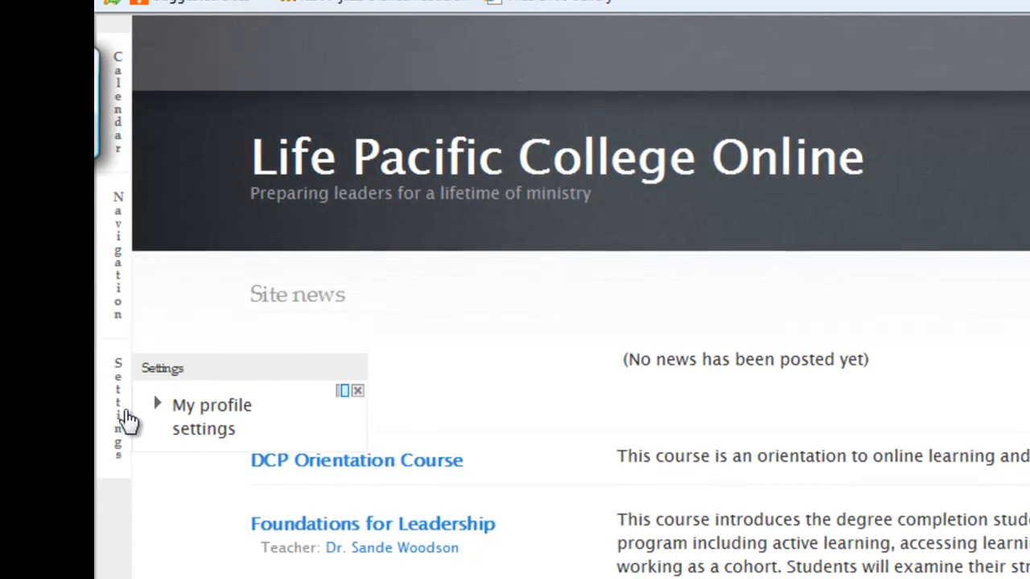
{"action": "left_click", "coordinate": [121, 281]}
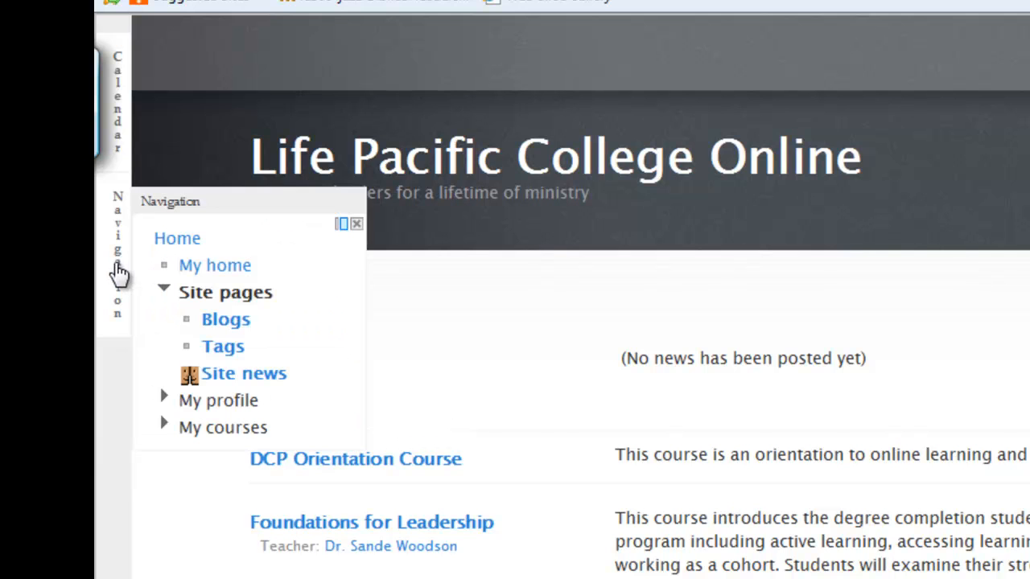
{"action": "left_click", "coordinate": [341, 224]}
{"action": "left_click", "coordinate": [119, 122]}
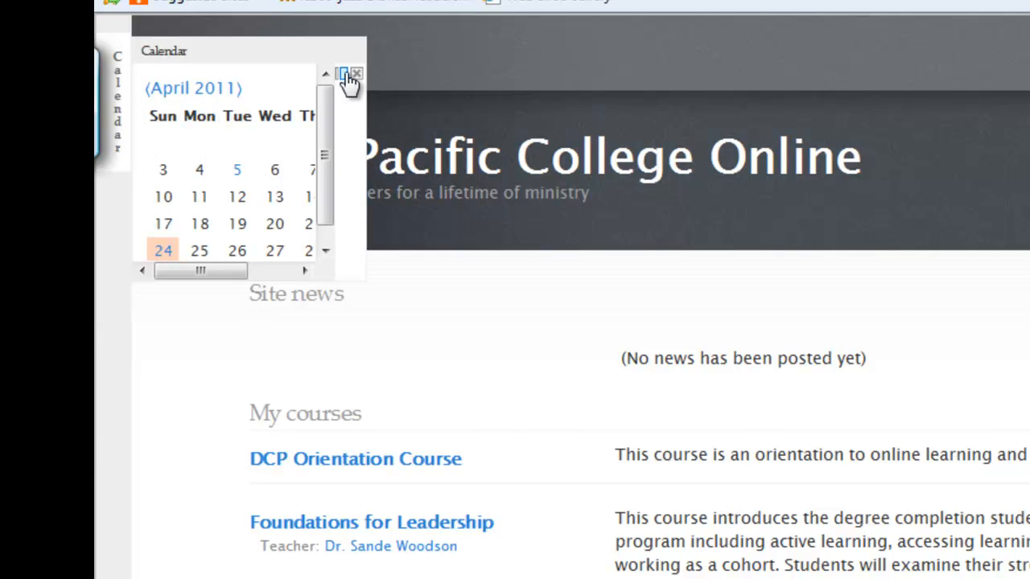
{"action": "left_click", "coordinate": [345, 76]}
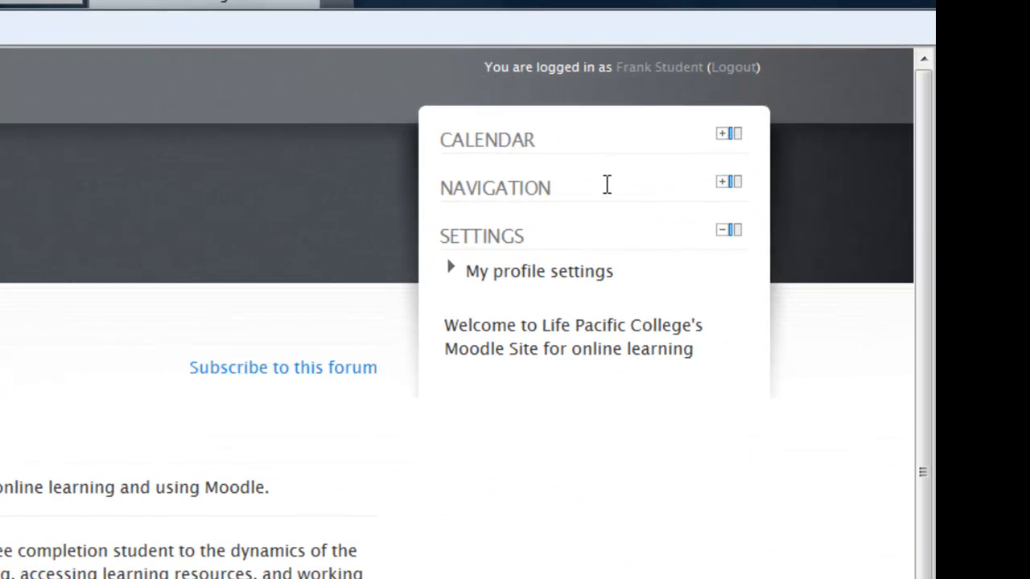
Change the account password in the profile settings, entering the current password and the new password twice, save it and continue to the profile page
{"action": "left_click", "coordinate": [453, 272]}
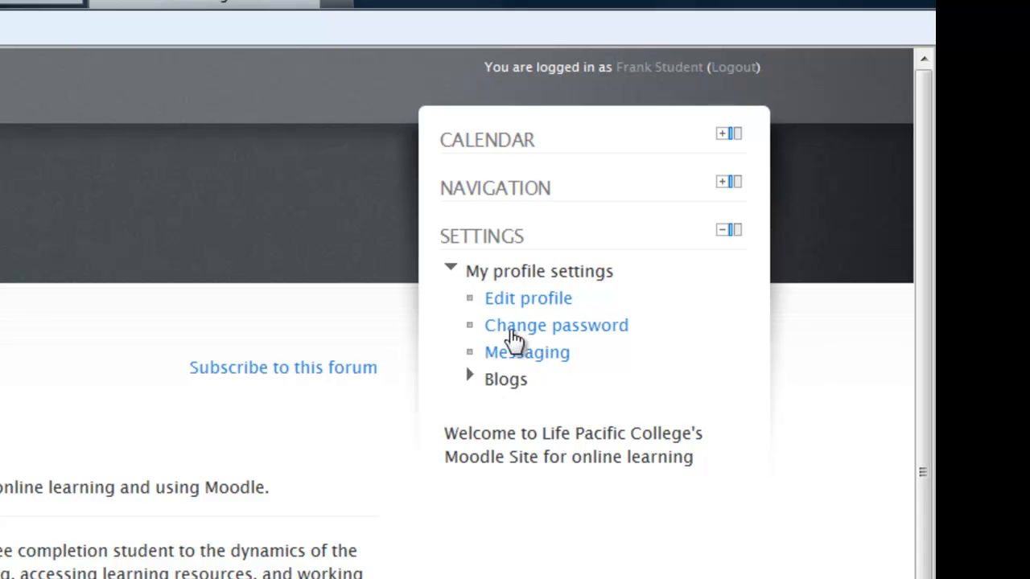
{"action": "left_click", "coordinate": [501, 330]}
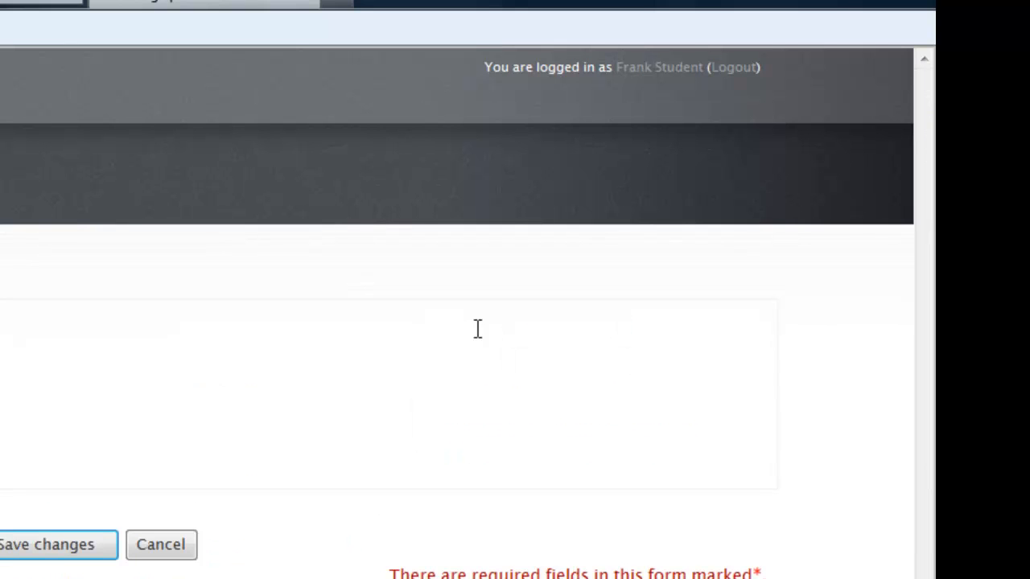
{"action": "left_click", "coordinate": [248, 234]}
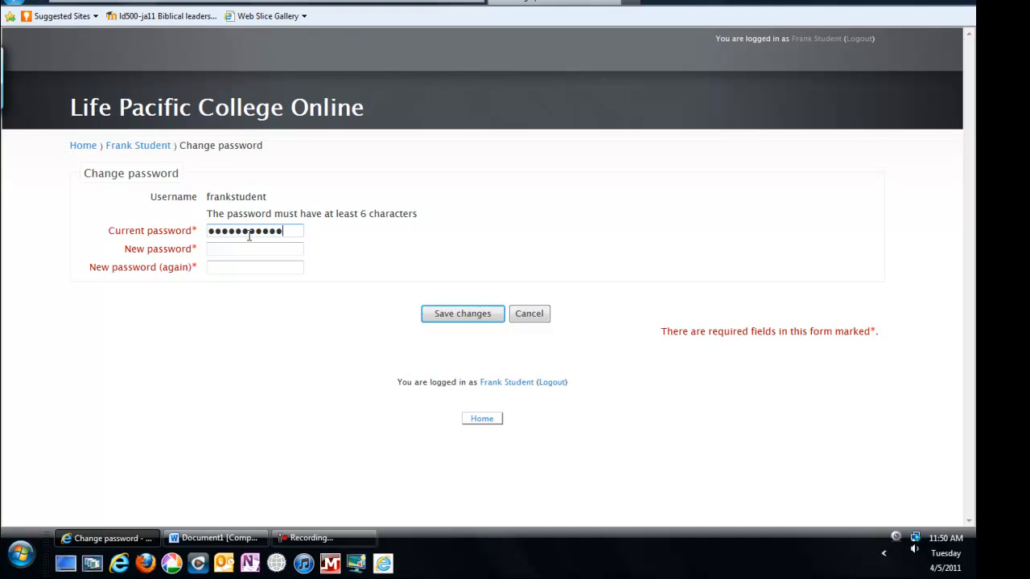
{"action": "key", "text": "Tab"}
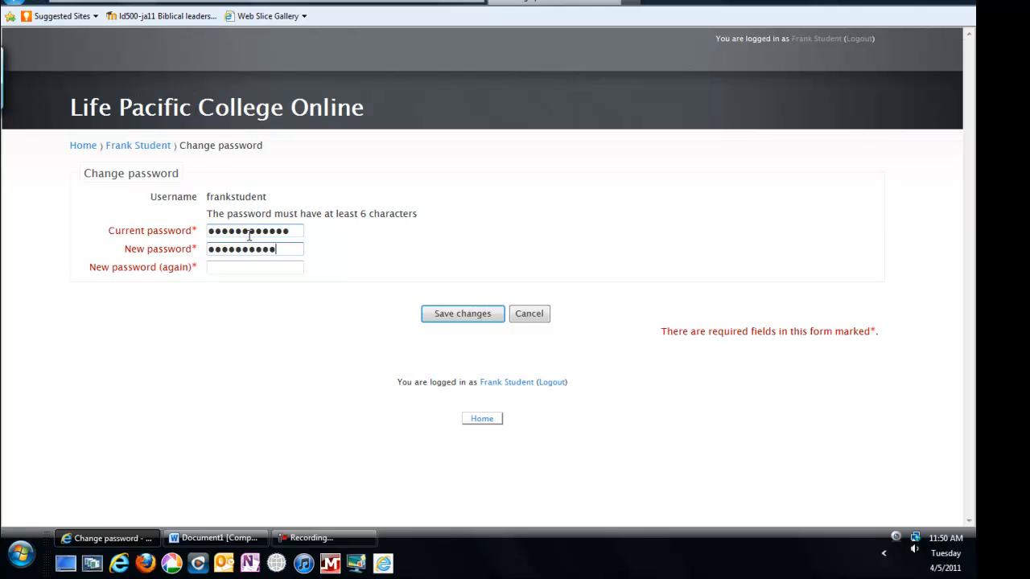
{"action": "key", "text": "Tab"}
{"action": "type", "text": "••"}
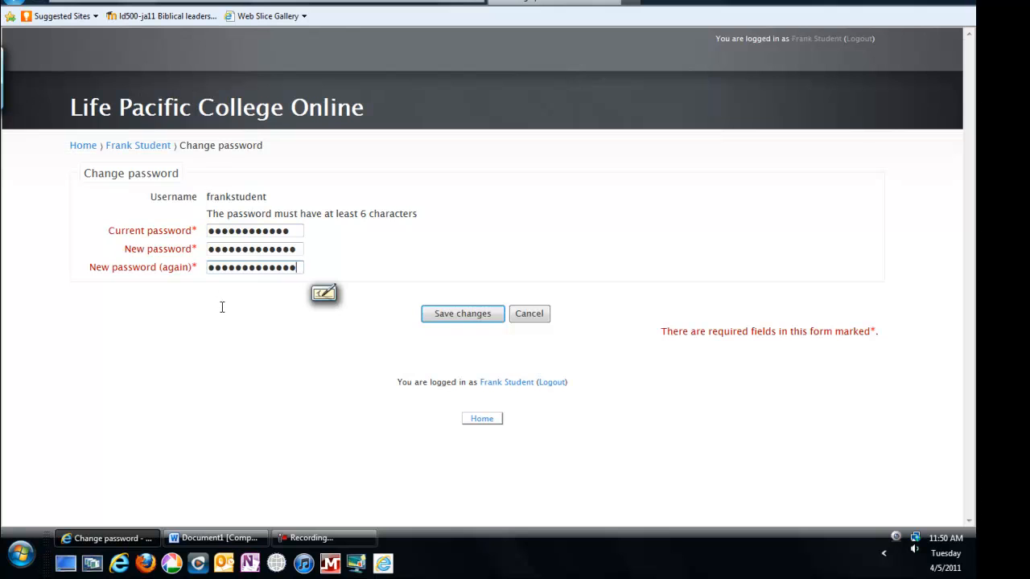
{"action": "left_click", "coordinate": [451, 316]}
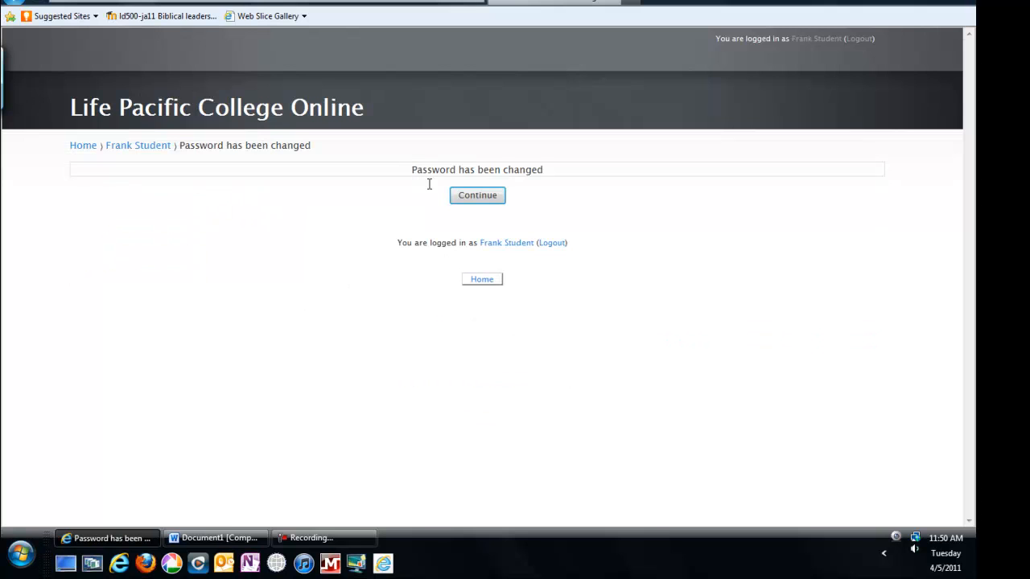
{"action": "left_click", "coordinate": [480, 203]}
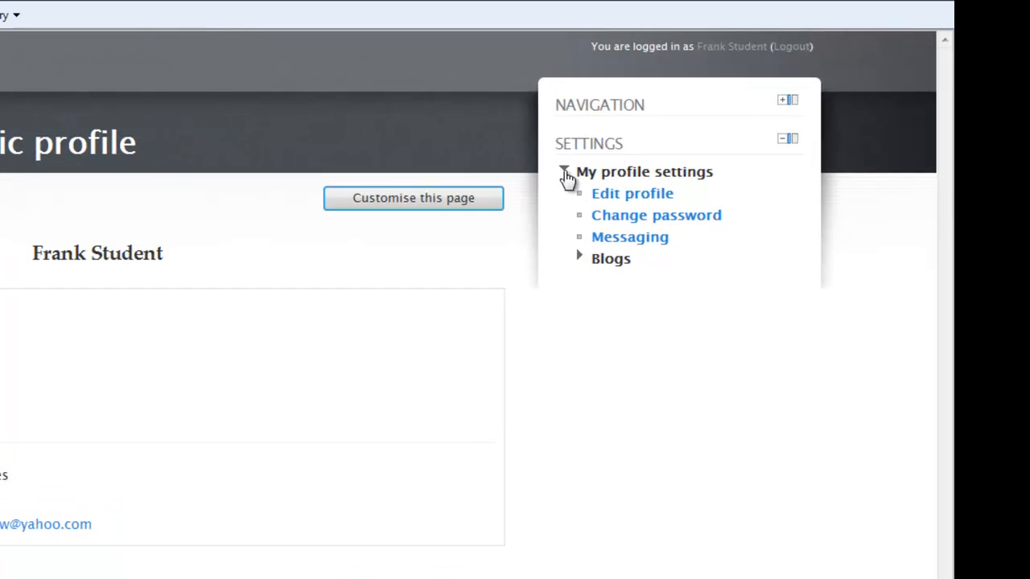
Open the profile for editing and review the General settings down to the Description field
{"action": "left_click", "coordinate": [604, 200]}
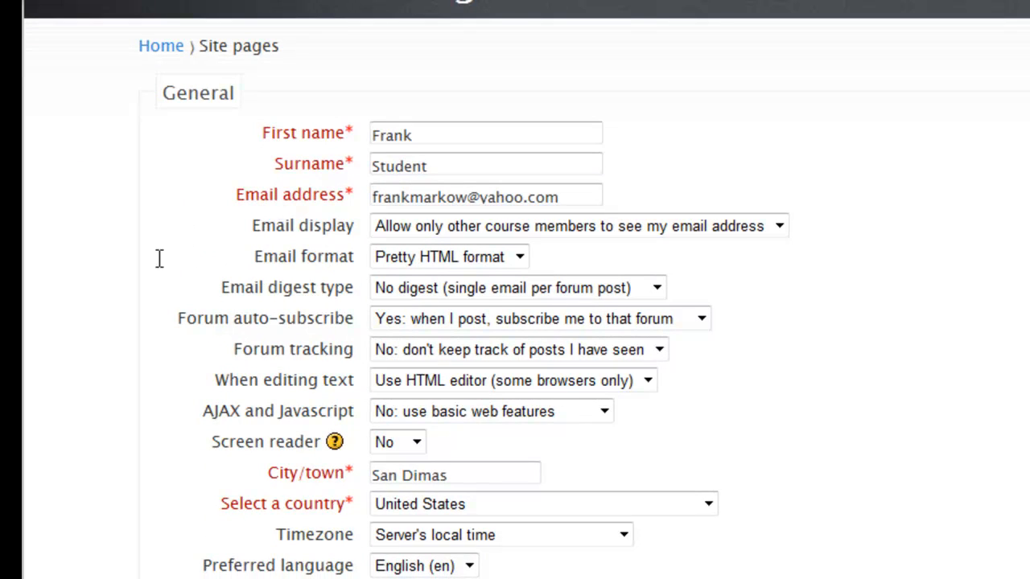
{"action": "left_click", "coordinate": [394, 135]}
{"action": "left_click", "coordinate": [402, 154]}
{"action": "scroll", "coordinate": [209, 177], "scroll_direction": "down", "scroll_amount": 3}
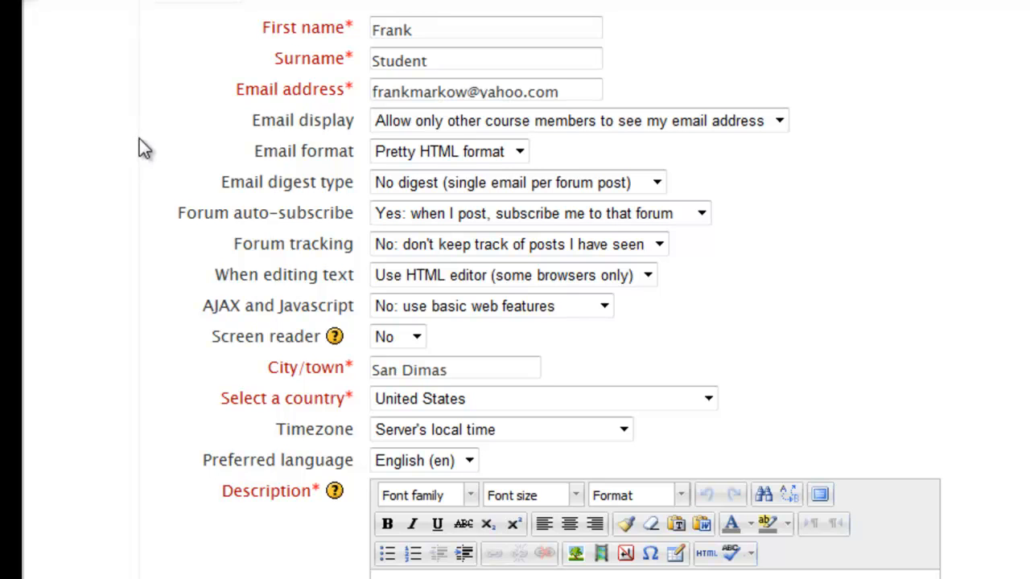
{"action": "scroll", "coordinate": [145, 139], "scroll_direction": "down", "scroll_amount": 3}
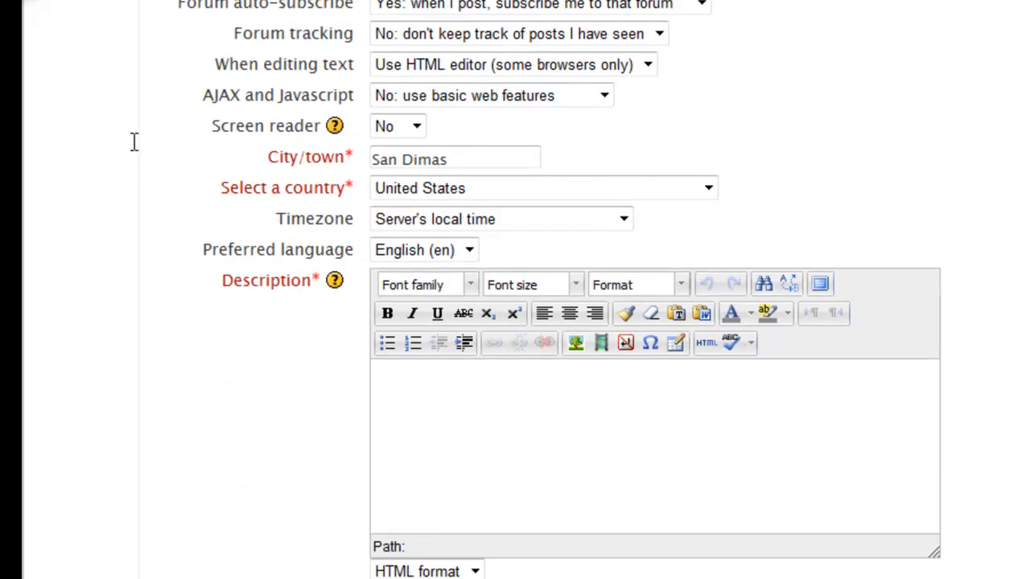
{"action": "scroll", "coordinate": [209, 302], "scroll_direction": "down", "scroll_amount": 3}
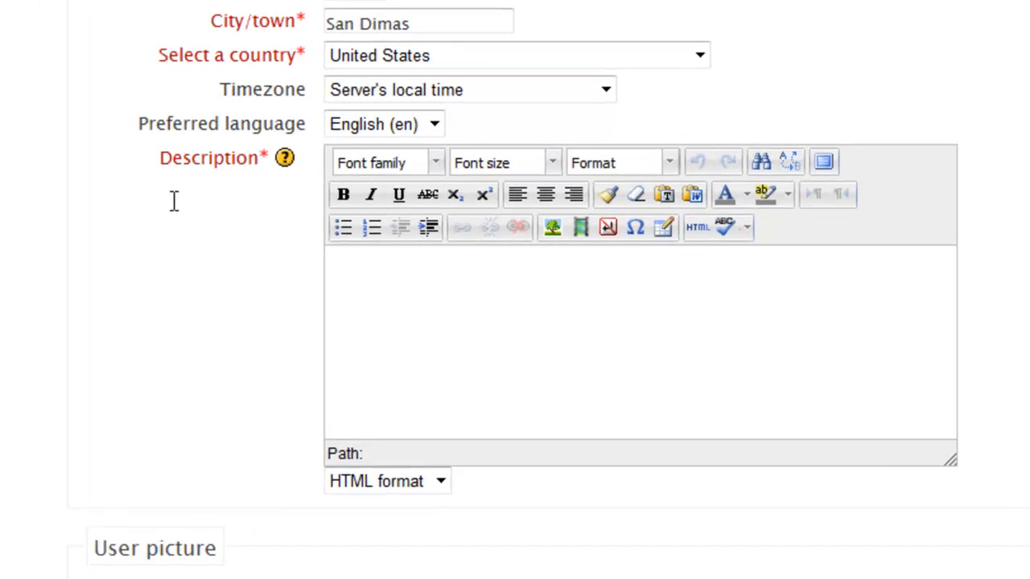
Ready the Description field for text, switch to the Word document and copy the paragraph under My Description
{"action": "left_click", "coordinate": [224, 252]}
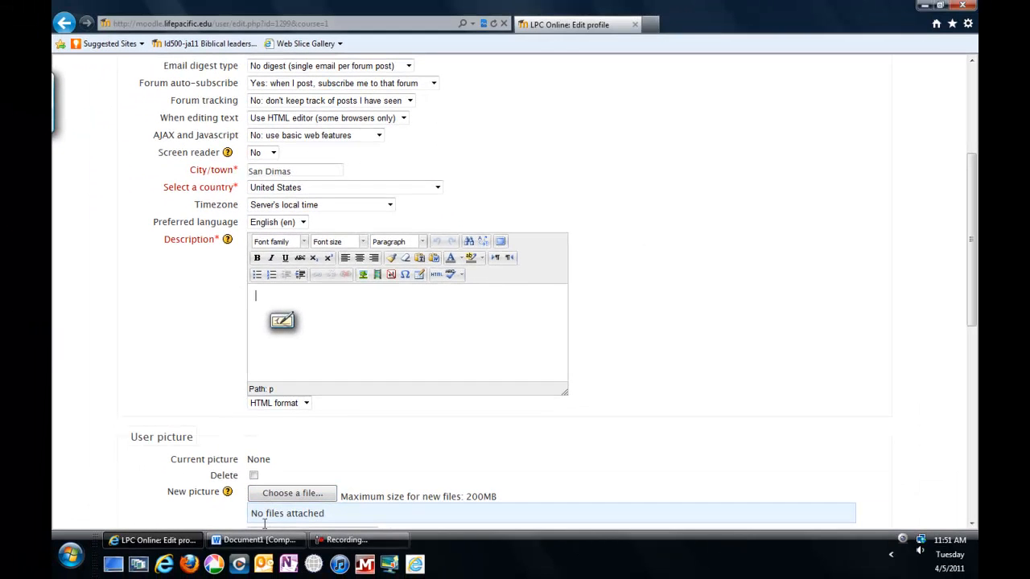
{"action": "left_click", "coordinate": [270, 544]}
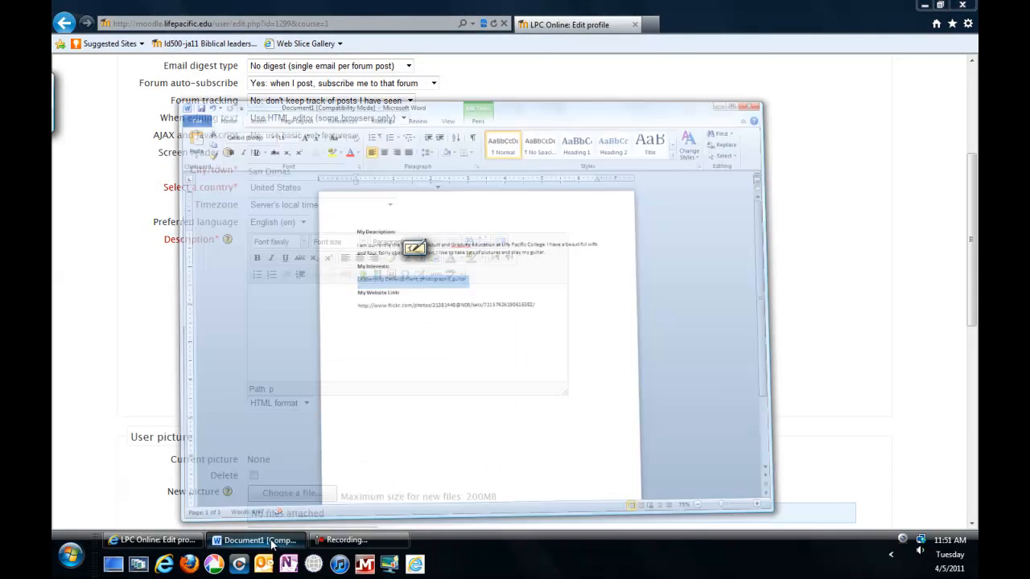
{"action": "left_click", "coordinate": [457, 209]}
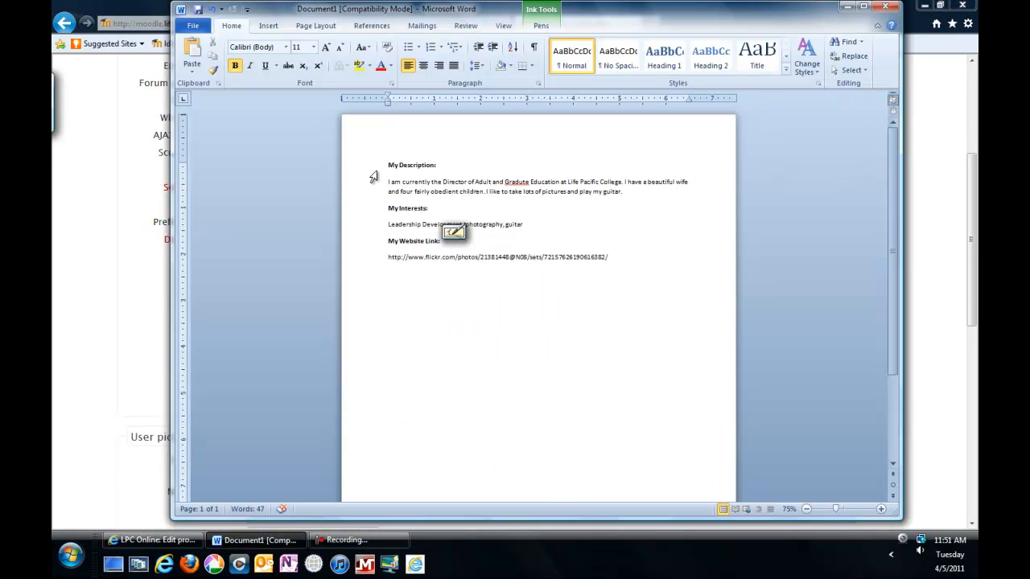
{"action": "left_click_drag", "start_coordinate": [635, 194], "coordinate": [392, 184]}
{"action": "key", "text": "ctrl+c"}
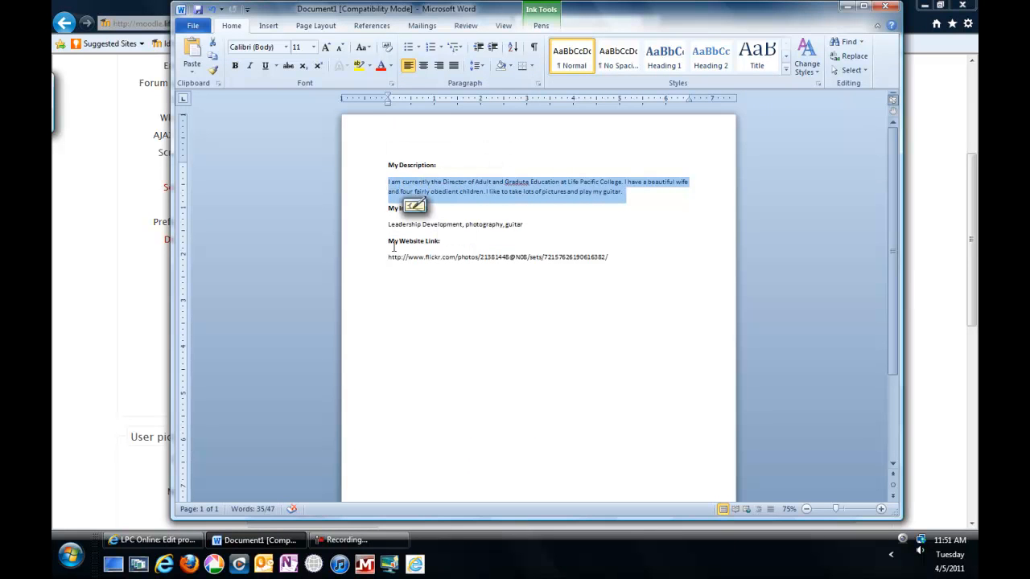
Paste the copied paragraph into the profile's Description field, allowing clipboard access, and remove the blank line above it
{"action": "left_click", "coordinate": [97, 288]}
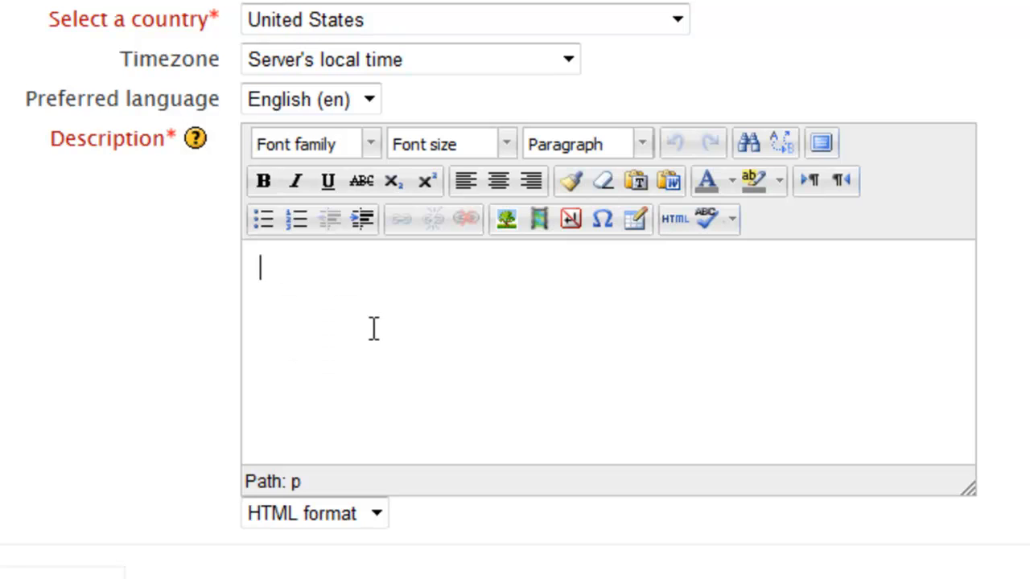
{"action": "key", "text": "ctrl+v"}
{"action": "left_click", "coordinate": [915, 285]}
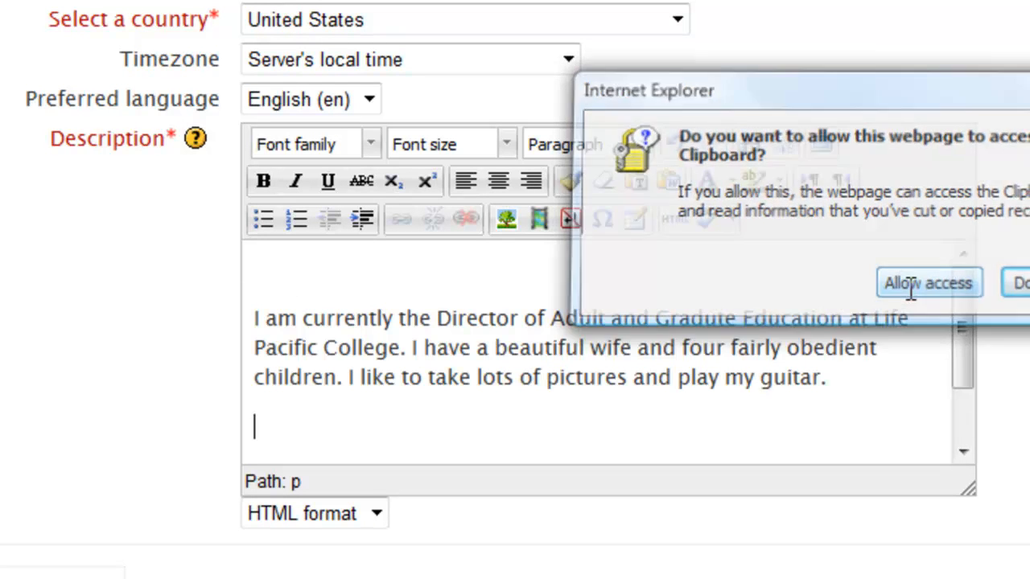
{"action": "key", "text": "BackSpace"}
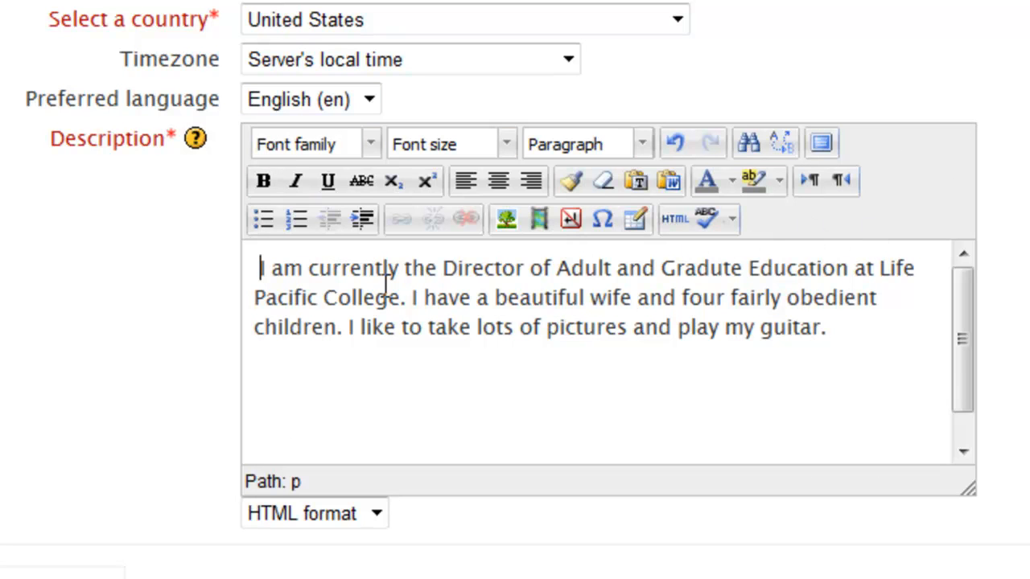
Make the word "Director" bold and the word "Adult" italic in the profile description
{"action": "left_click_drag", "start_coordinate": [528, 268], "coordinate": [443, 268]}
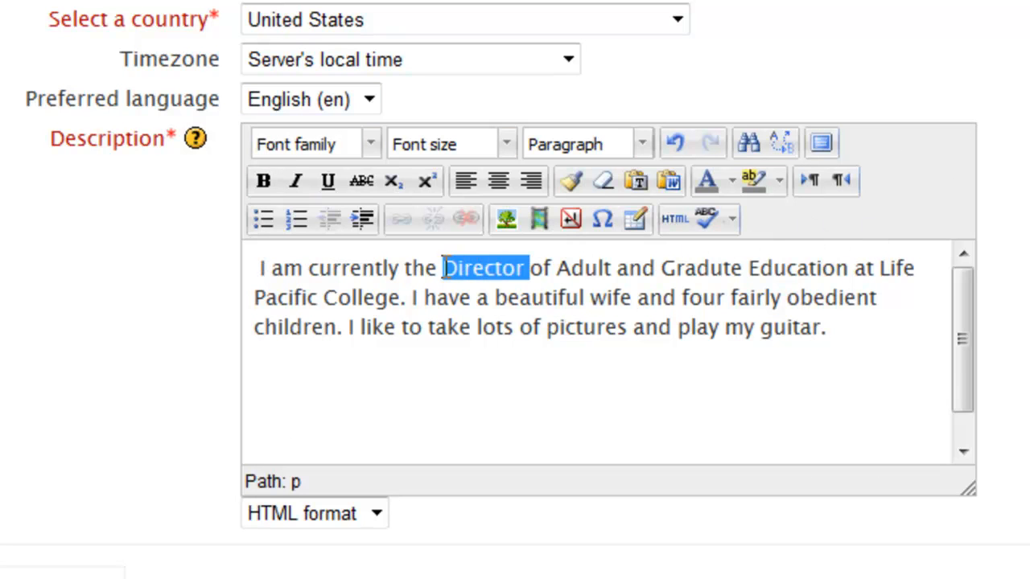
{"action": "left_click", "coordinate": [263, 180]}
{"action": "left_click_drag", "start_coordinate": [628, 269], "coordinate": [571, 268]}
{"action": "left_click", "coordinate": [295, 180]}
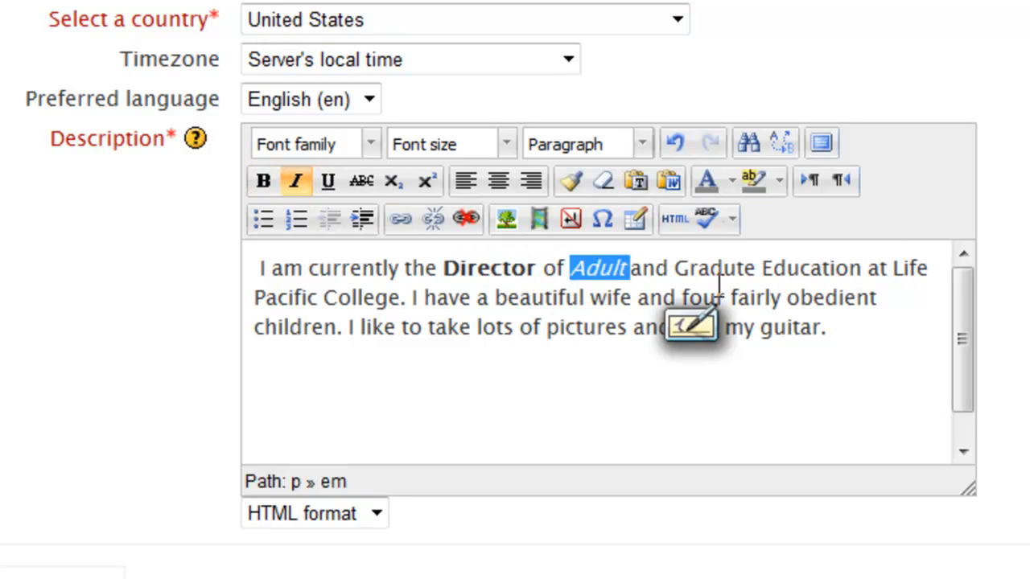
Underline the word "Gradute" in the profile description
{"action": "left_click", "coordinate": [722, 298]}
{"action": "left_click_drag", "start_coordinate": [756, 268], "coordinate": [674, 268]}
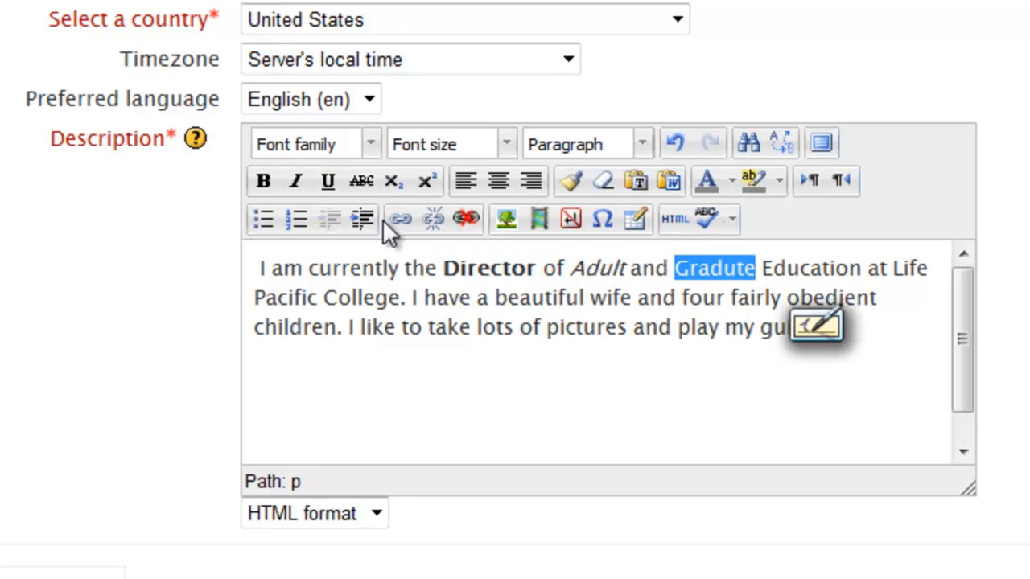
{"action": "left_click", "coordinate": [327, 181]}
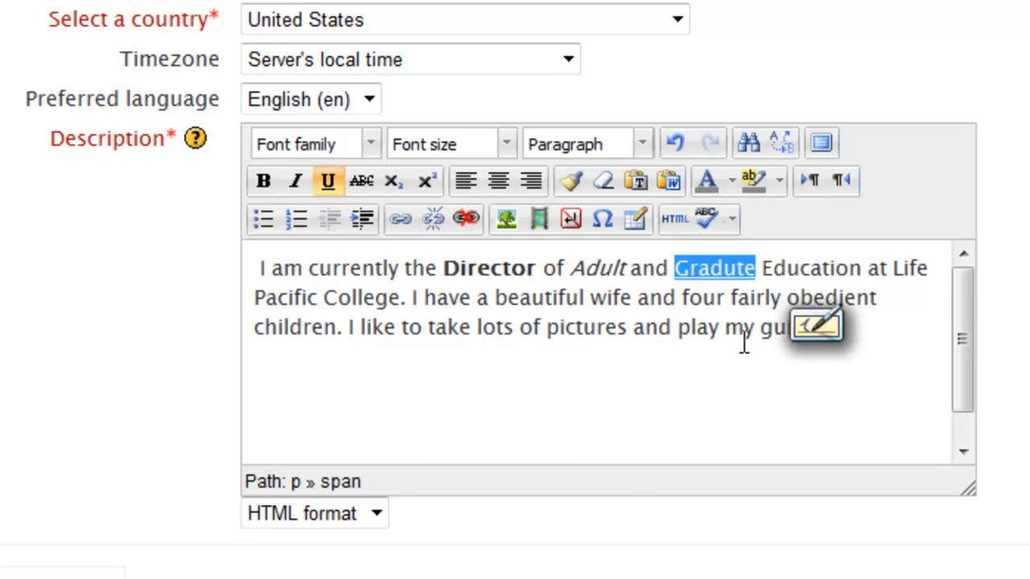
{"action": "left_click", "coordinate": [716, 376]}
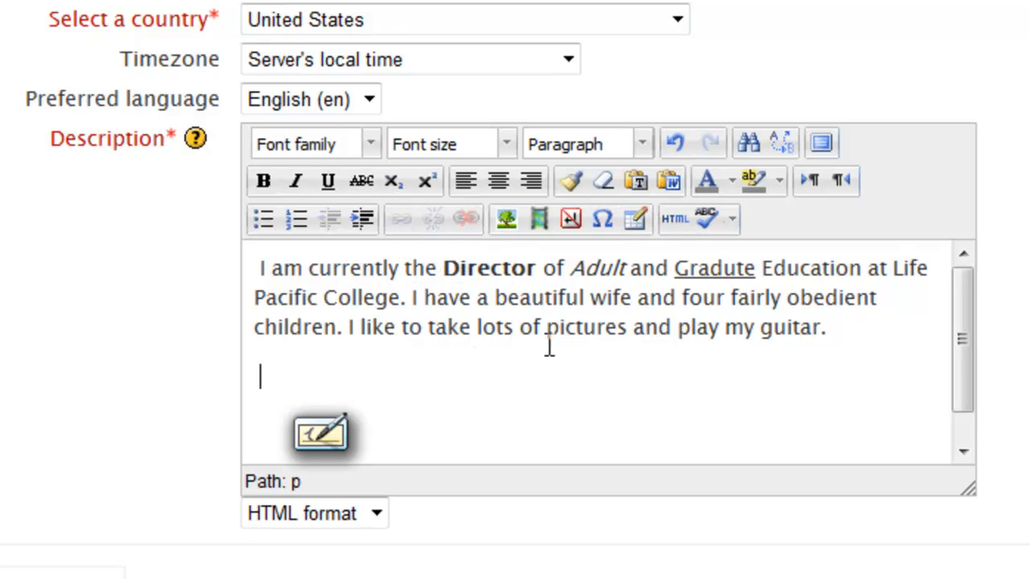
Link the words "take lots of pictures" in the description to the Flickr photo set URL copied from the Word document
{"action": "left_click_drag", "start_coordinate": [632, 328], "coordinate": [460, 328]}
{"action": "left_click_drag", "start_coordinate": [633, 329], "coordinate": [430, 330]}
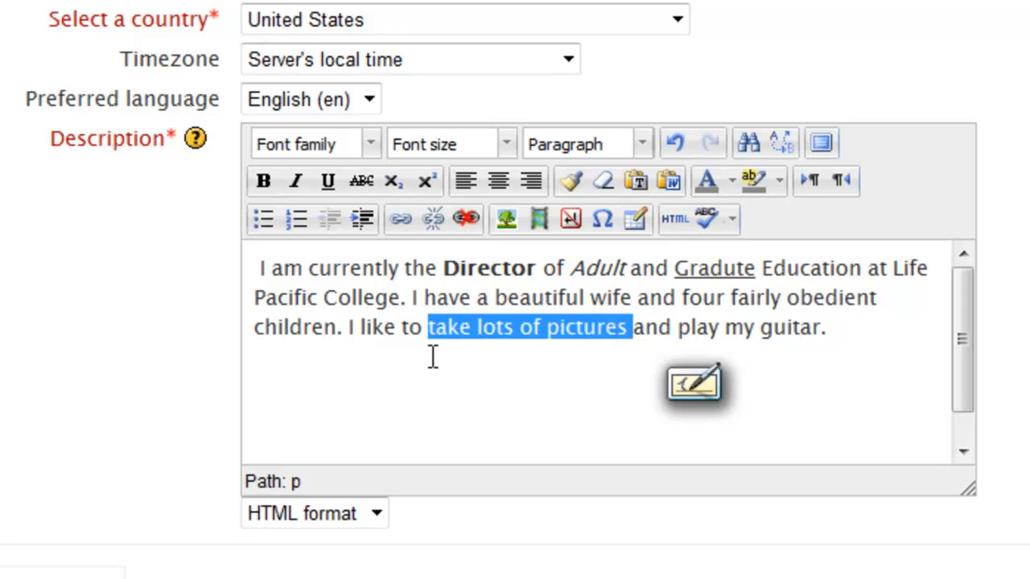
{"action": "left_click", "coordinate": [400, 220]}
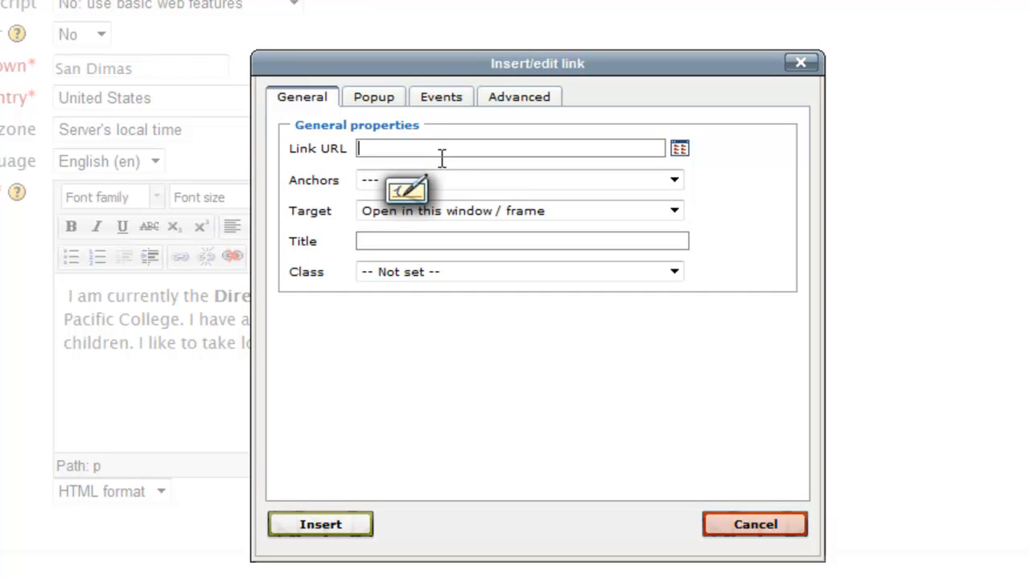
{"action": "key", "text": "alt+Tab"}
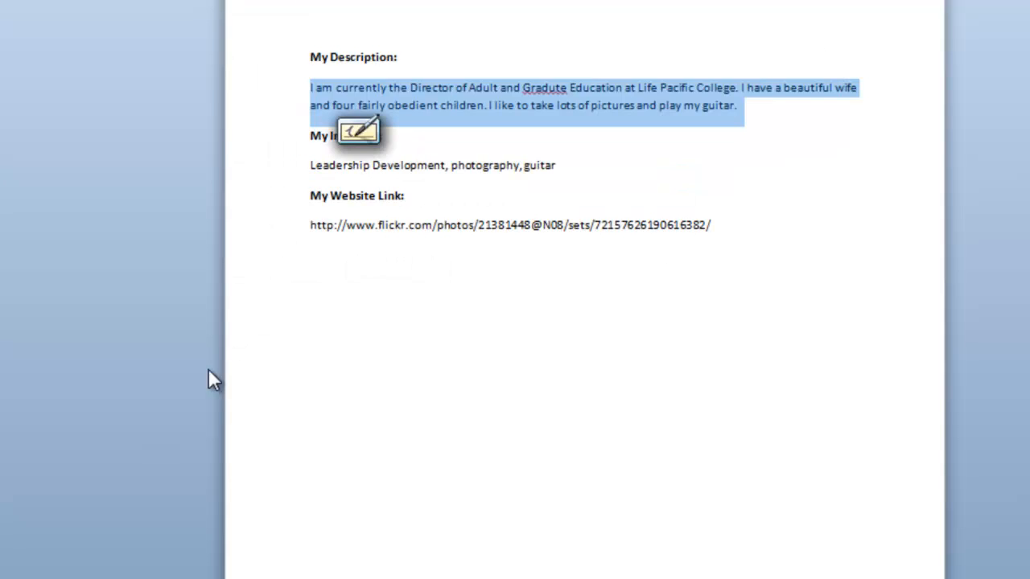
{"action": "left_click", "coordinate": [483, 198]}
{"action": "left_click_drag", "start_coordinate": [713, 235], "coordinate": [303, 236]}
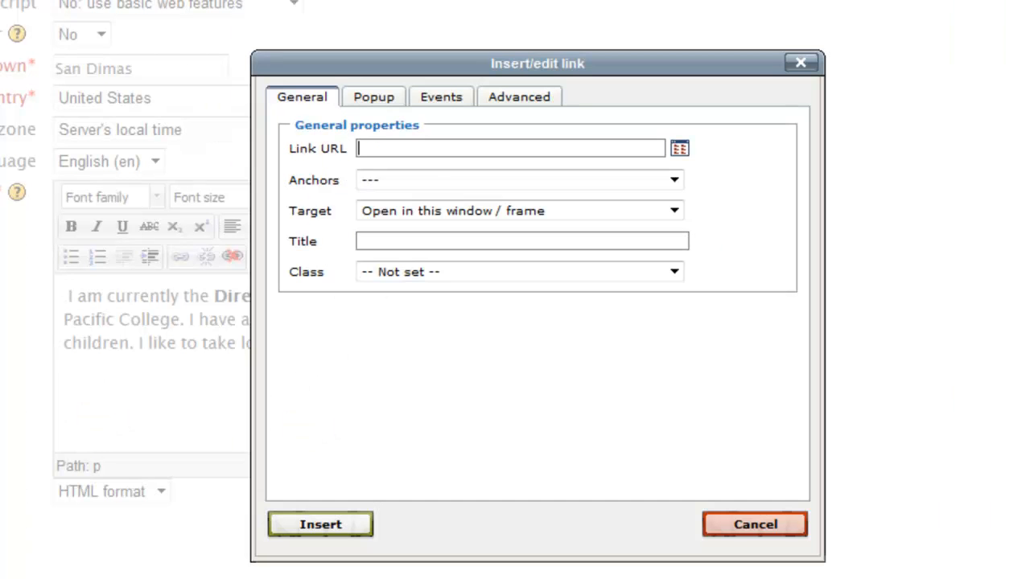
{"action": "key", "text": "ctrl+v"}
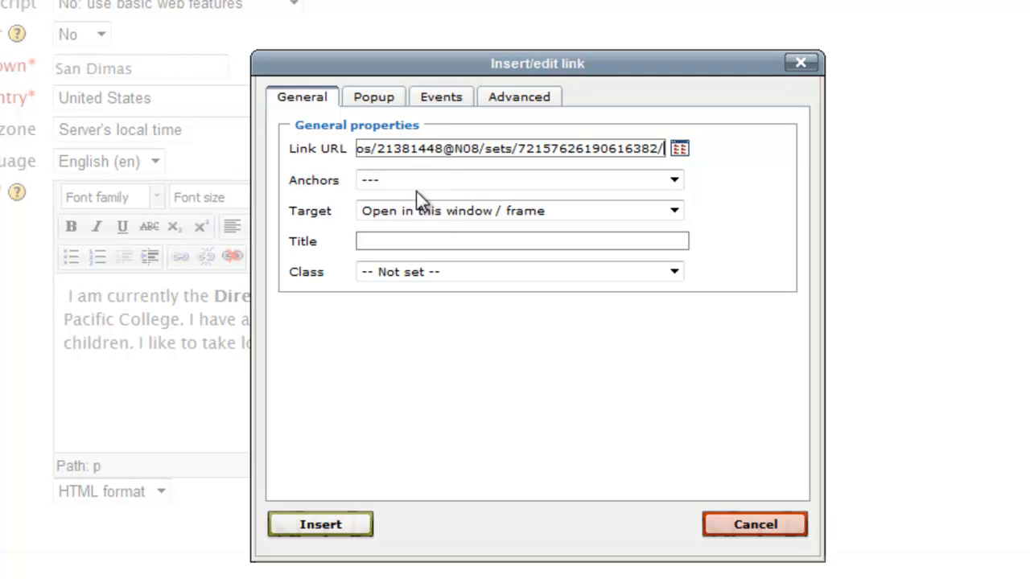
{"action": "left_click", "coordinate": [313, 528]}
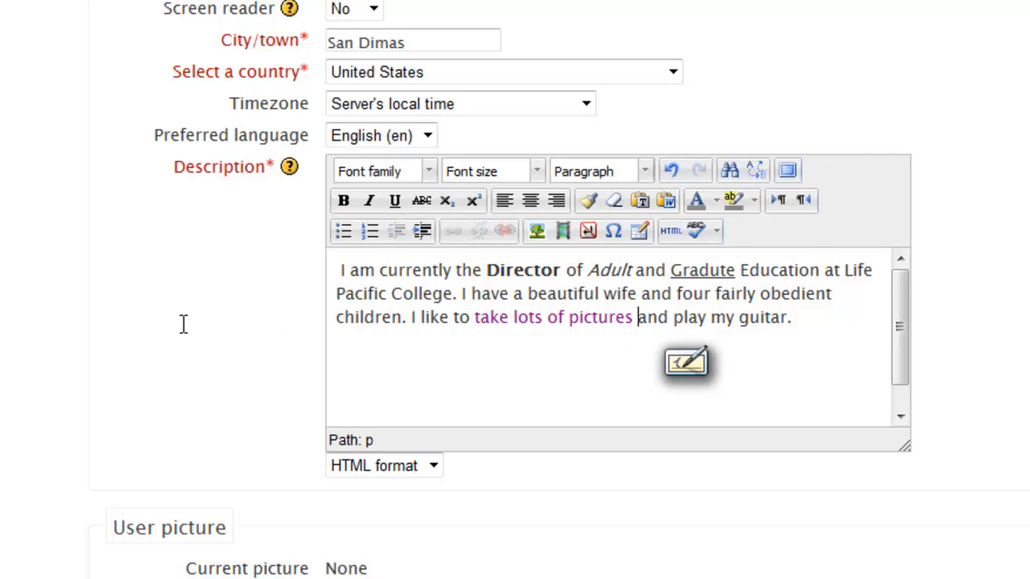
Start uploading a new user picture and browse the computer for the image file
{"action": "scroll", "coordinate": [181, 321], "scroll_direction": "down", "scroll_amount": 5}
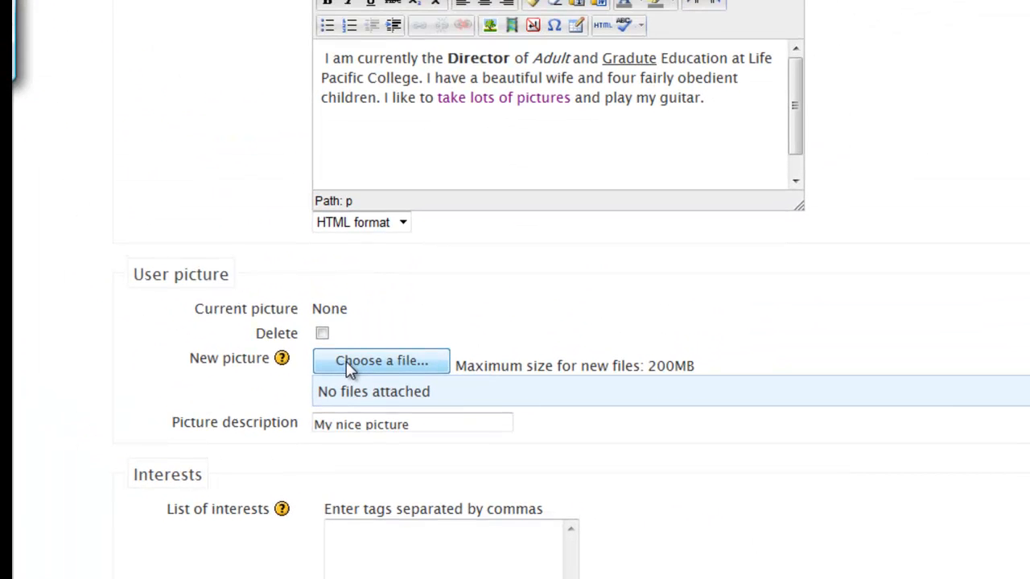
{"action": "left_click", "coordinate": [346, 362]}
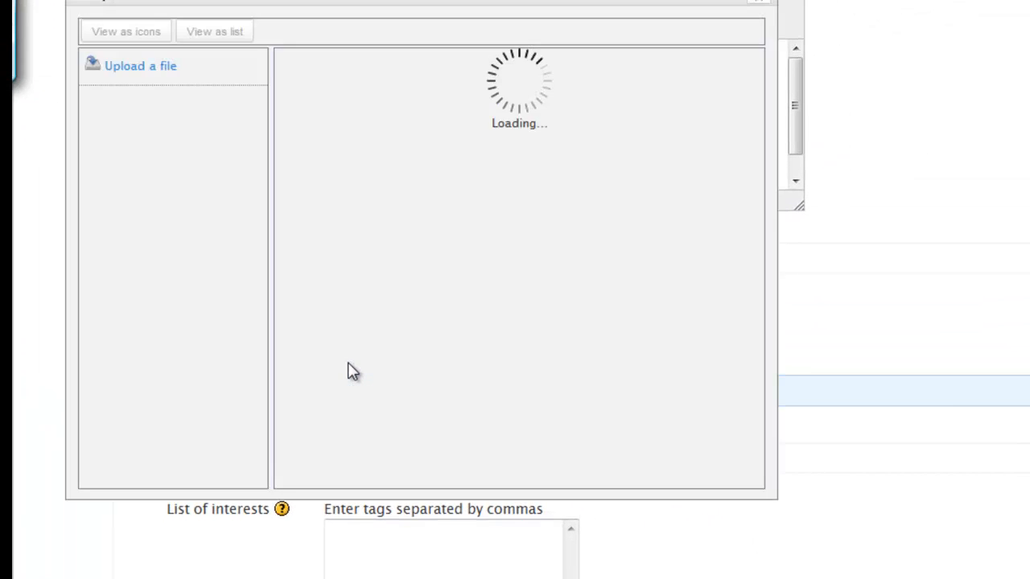
{"action": "left_click", "coordinate": [129, 75]}
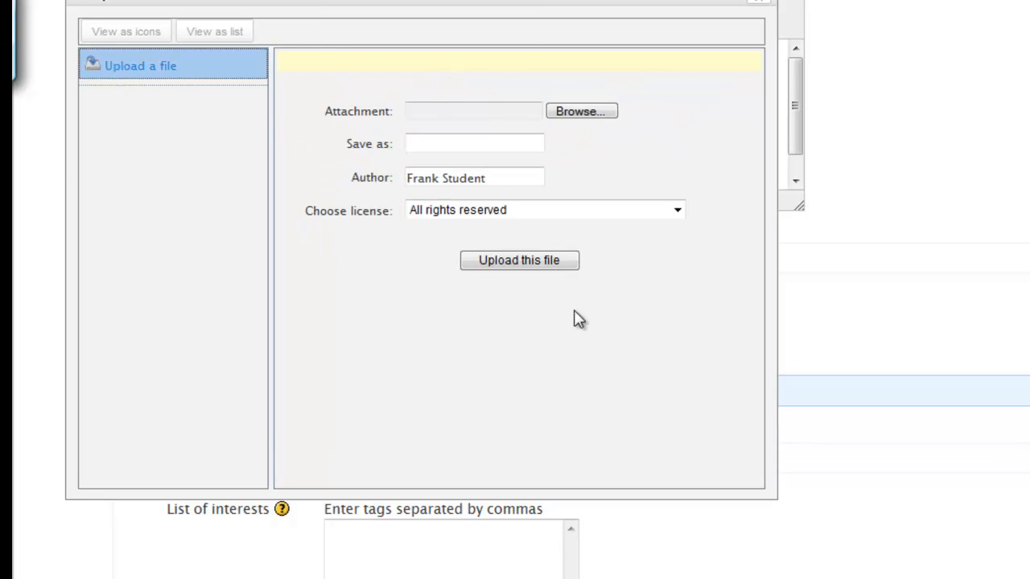
{"action": "left_click", "coordinate": [574, 113]}
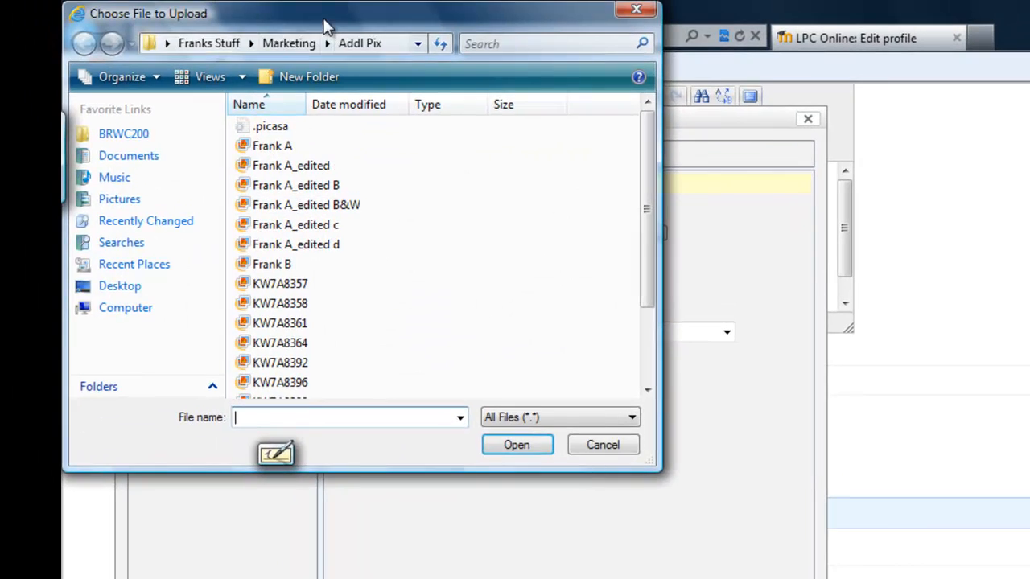
Choose the colour close-up portrait from the Addl Pix folder by its thumbnail and upload it as the new picture
{"action": "left_click_drag", "start_coordinate": [326, 27], "coordinate": [634, 138]}
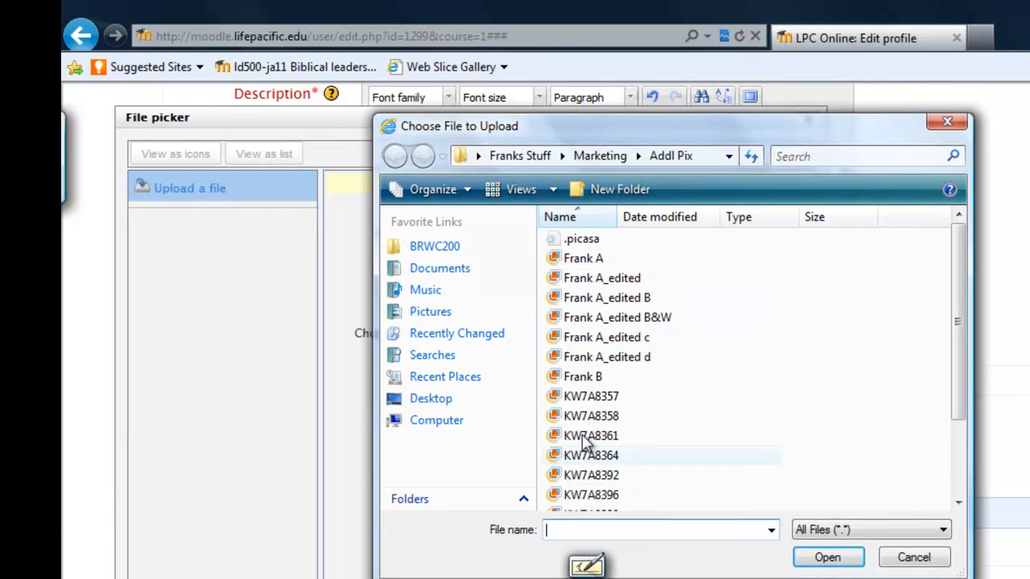
{"action": "left_click", "coordinate": [554, 193]}
{"action": "left_click_drag", "start_coordinate": [555, 193], "coordinate": [554, 128]}
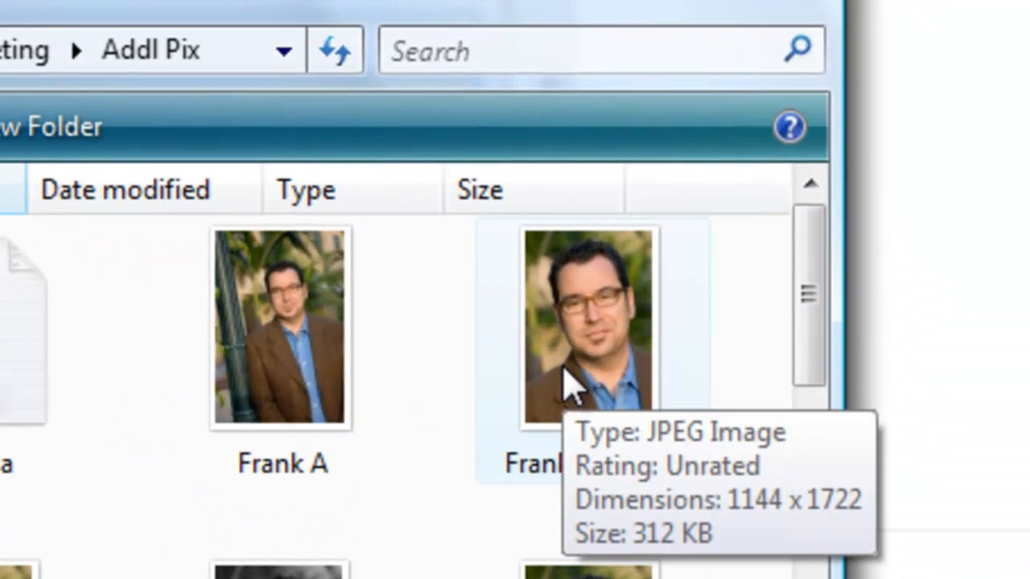
{"action": "double_click", "coordinate": [565, 374]}
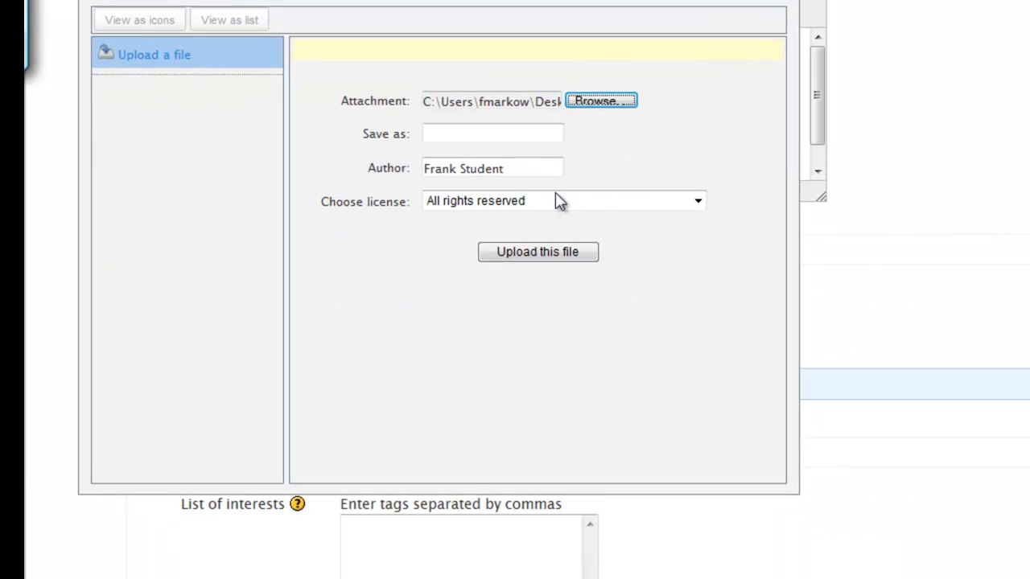
{"action": "left_click", "coordinate": [464, 132]}
{"action": "left_click", "coordinate": [517, 256]}
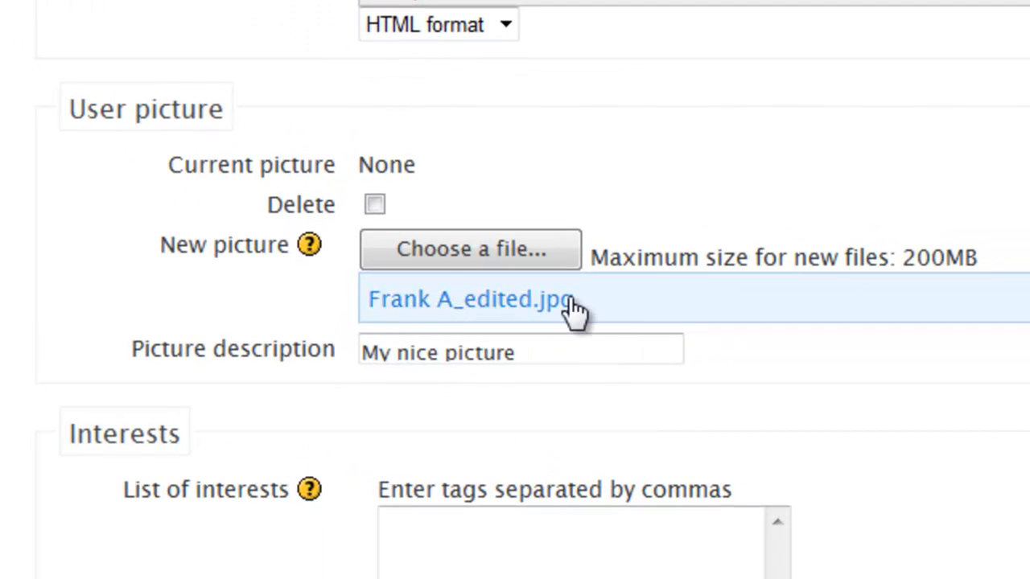
Copy the interests from the Word document into the List of interests as "Leadership Development, photography, guitar"
{"action": "scroll", "coordinate": [0, 201], "scroll_direction": "down", "scroll_amount": 3}
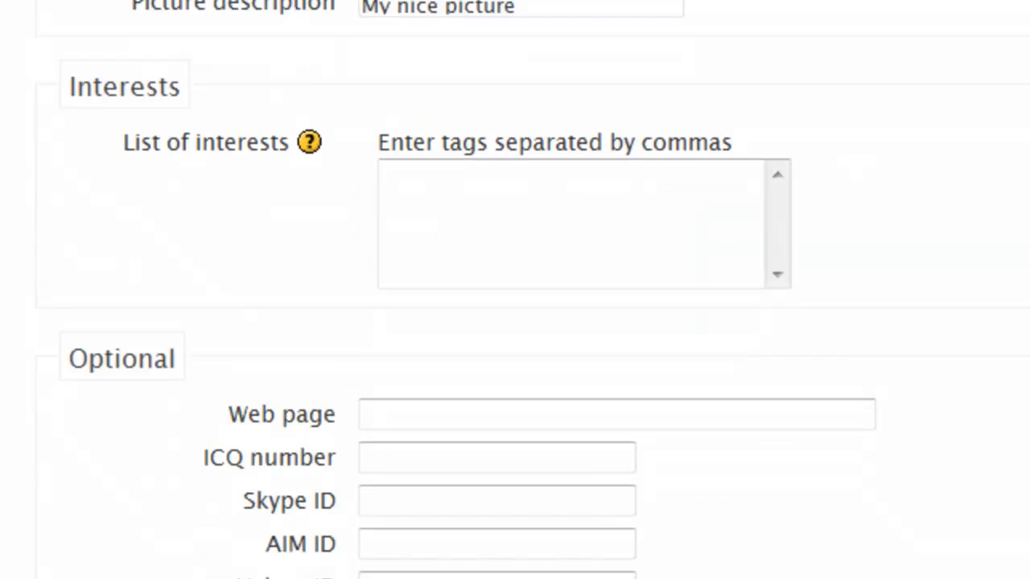
{"action": "left_click", "coordinate": [471, 91]}
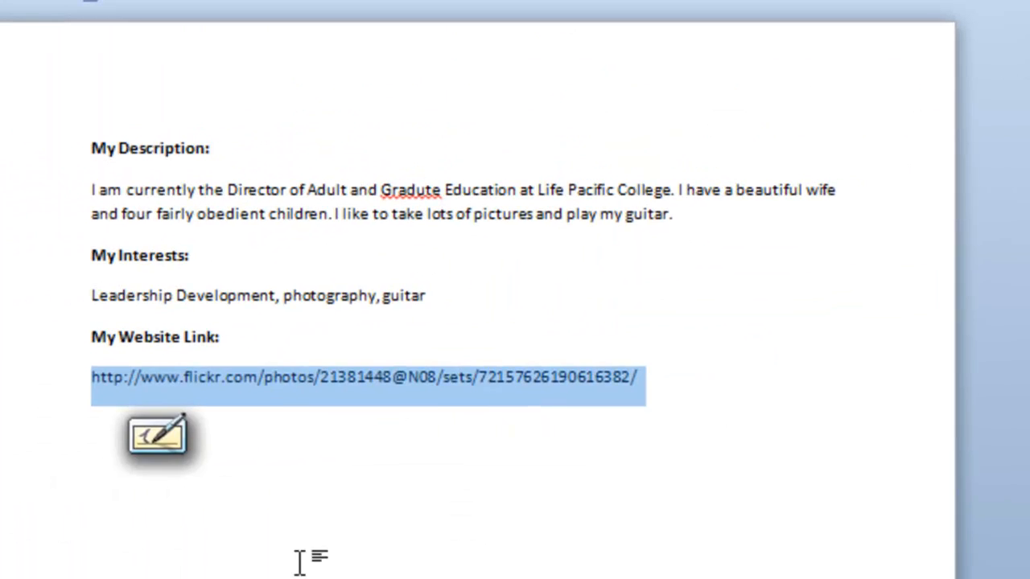
{"action": "left_click", "coordinate": [299, 376]}
{"action": "left_click_drag", "start_coordinate": [432, 296], "coordinate": [131, 283]}
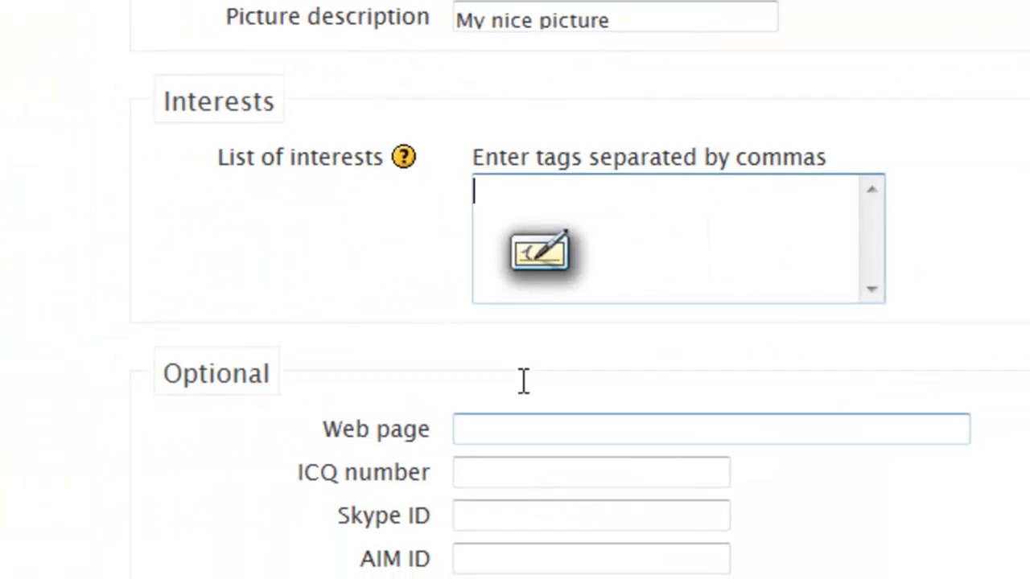
{"action": "type", "text": "Leadership Development, photography, guitar"}
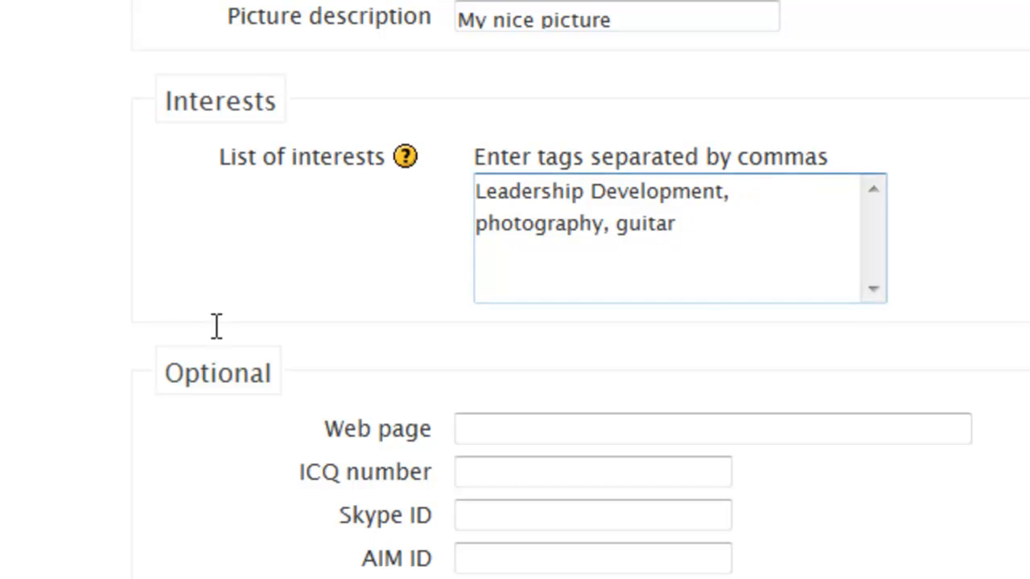
{"action": "left_click", "coordinate": [40, 338]}
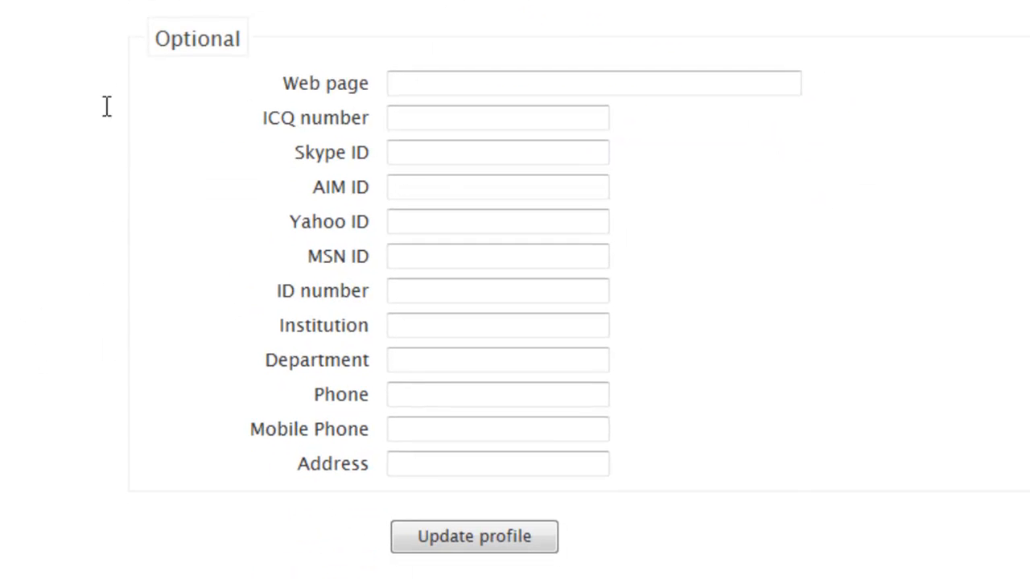
Enter the personal website address as the web page, leave the other optional fields blank, and update the profile
{"action": "left_click", "coordinate": [440, 83]}
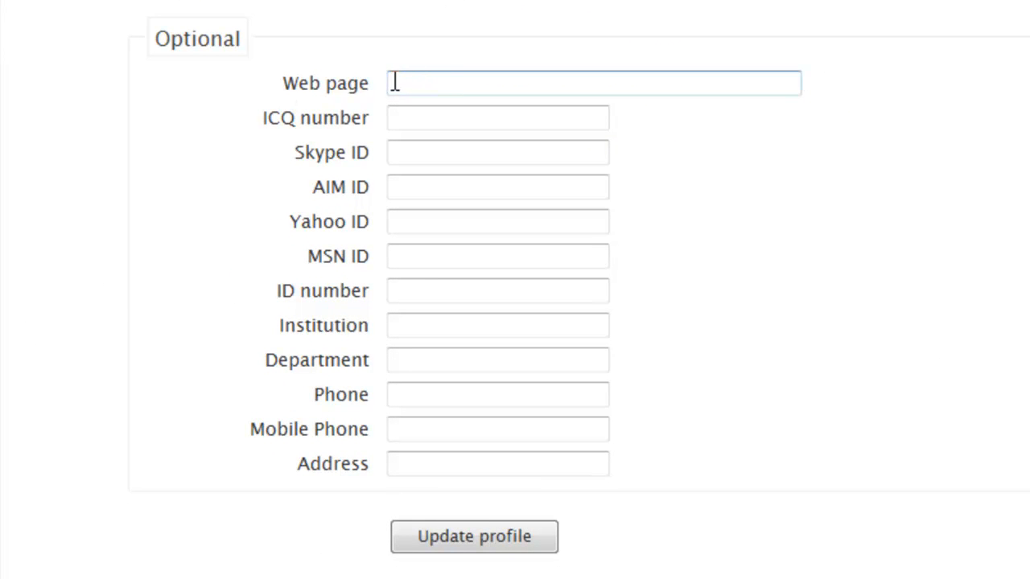
{"action": "left_click", "coordinate": [400, 83]}
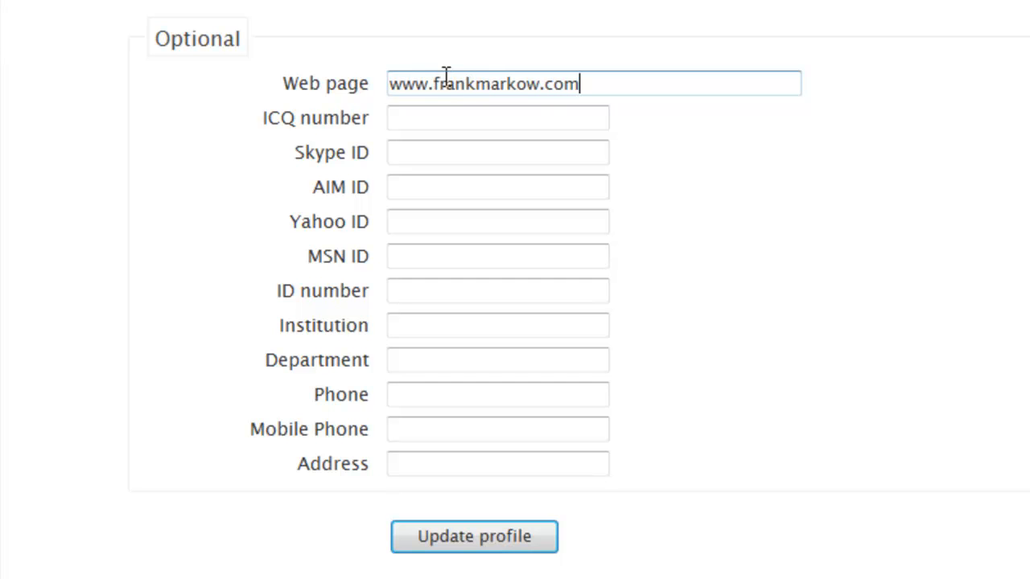
{"action": "left_click", "coordinate": [395, 224]}
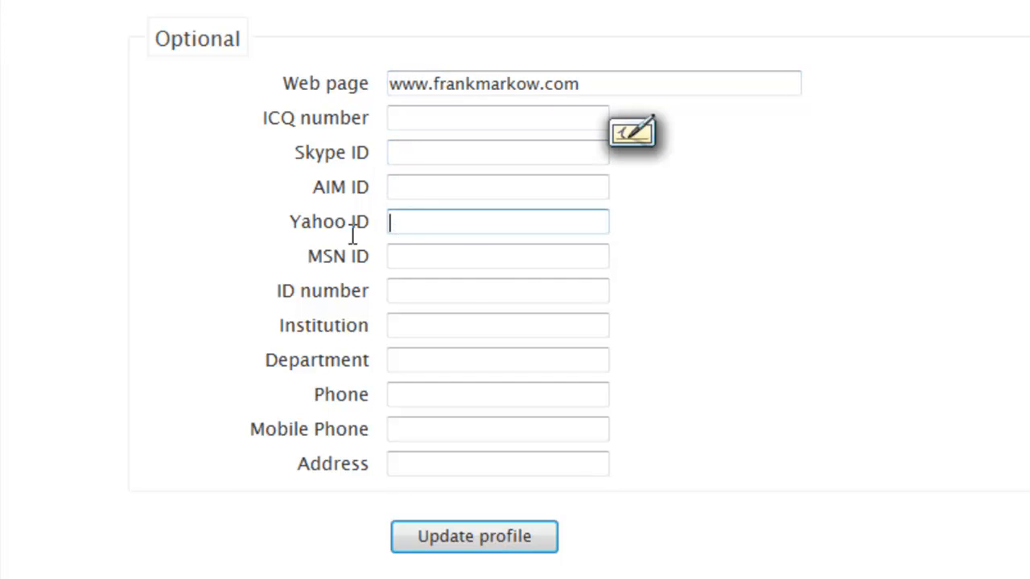
{"action": "left_click", "coordinate": [395, 256]}
{"action": "left_click", "coordinate": [138, 276]}
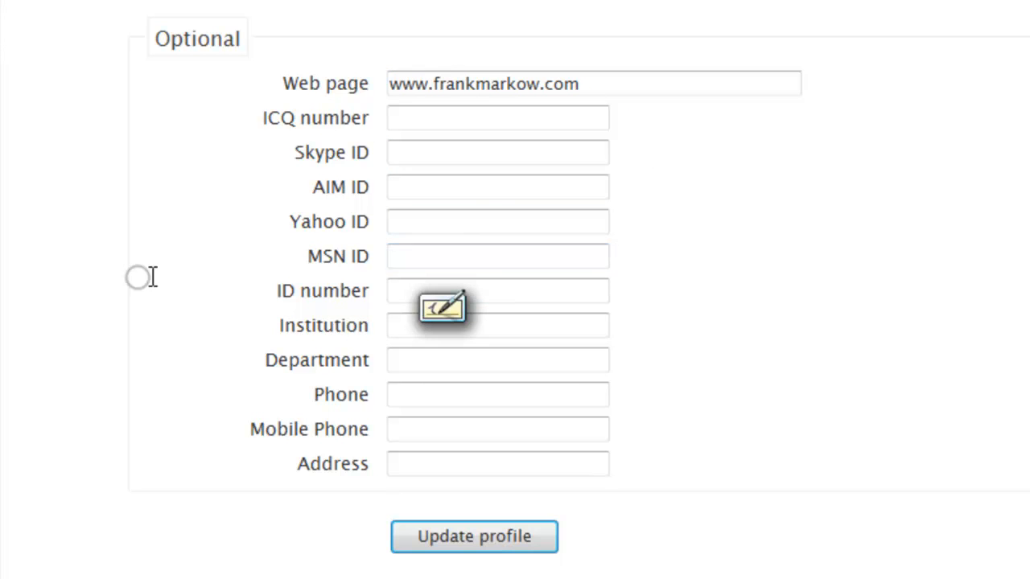
{"action": "scroll", "coordinate": [221, 276], "scroll_direction": "down", "scroll_amount": 2}
{"action": "left_click", "coordinate": [418, 304]}
{"action": "left_click", "coordinate": [427, 375]}
{"action": "left_click", "coordinate": [172, 202]}
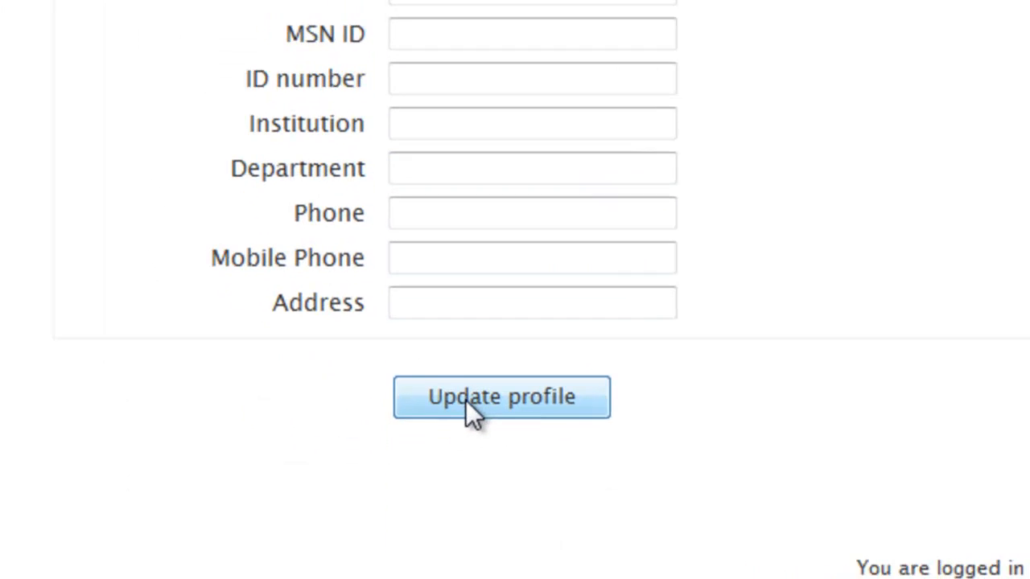
{"action": "left_click", "coordinate": [463, 389]}
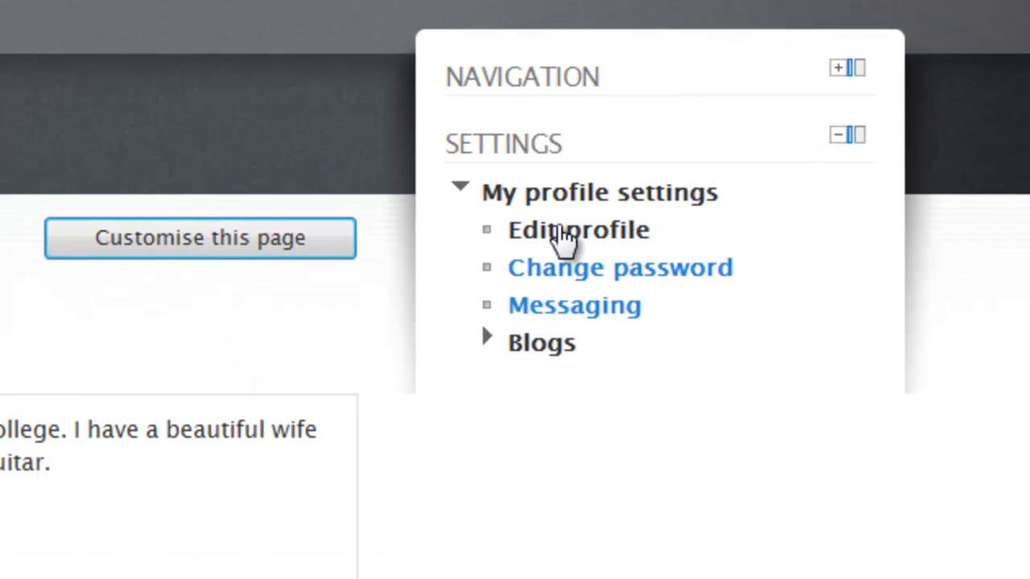
Edit the profile again to replace "Gradute" with "Graduate" in the description using the spell checker, and save the profile
{"action": "left_click", "coordinate": [576, 229]}
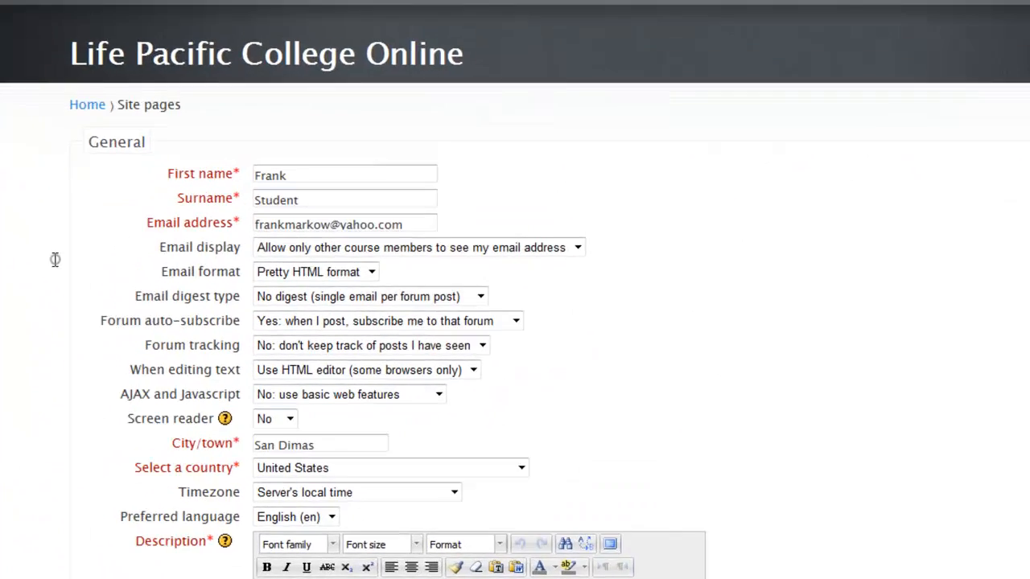
{"action": "scroll", "coordinate": [119, 194], "scroll_direction": "down", "scroll_amount": 5}
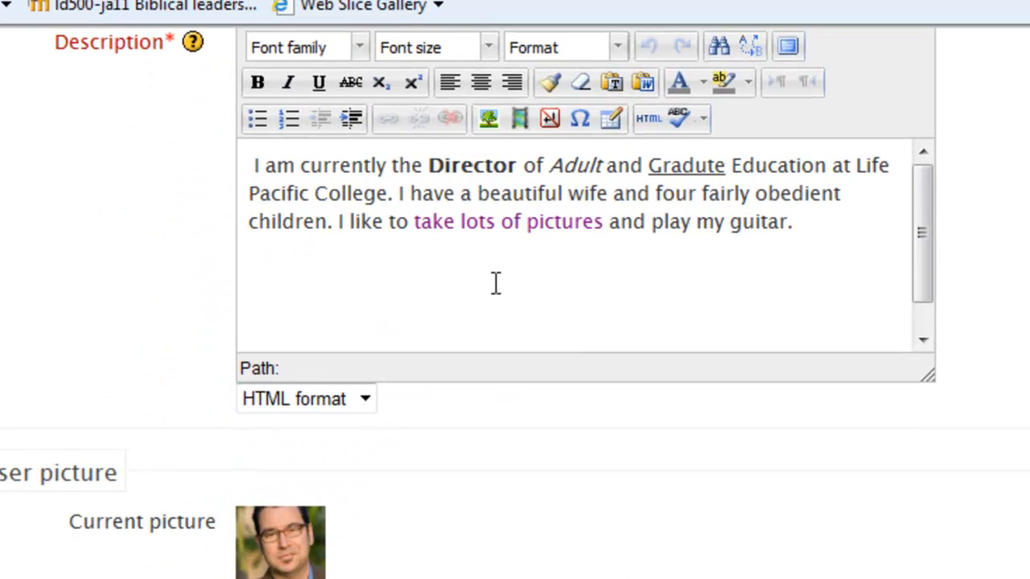
{"action": "scroll", "coordinate": [952, 400], "scroll_direction": "up", "scroll_amount": 2}
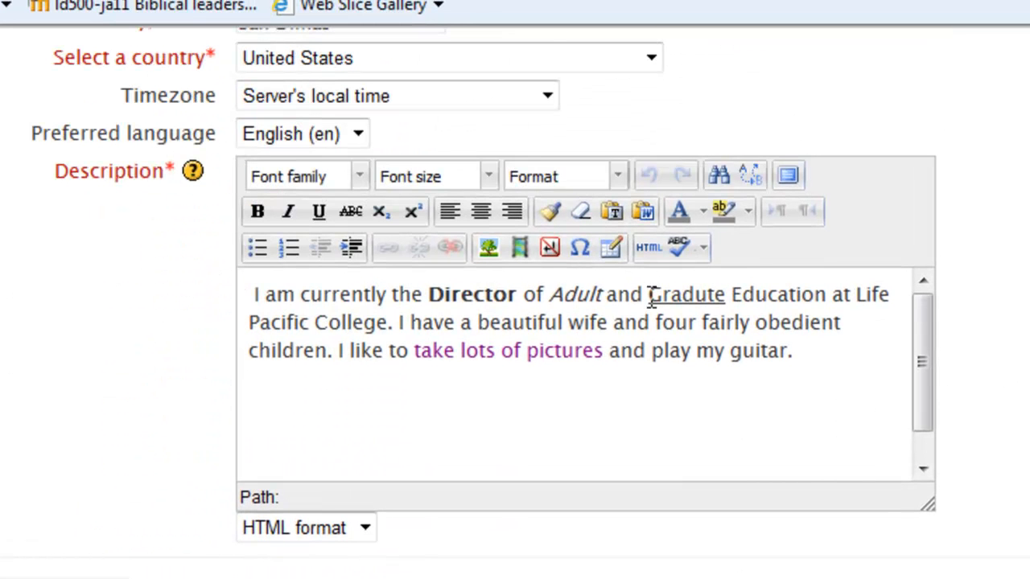
{"action": "left_click", "coordinate": [678, 252]}
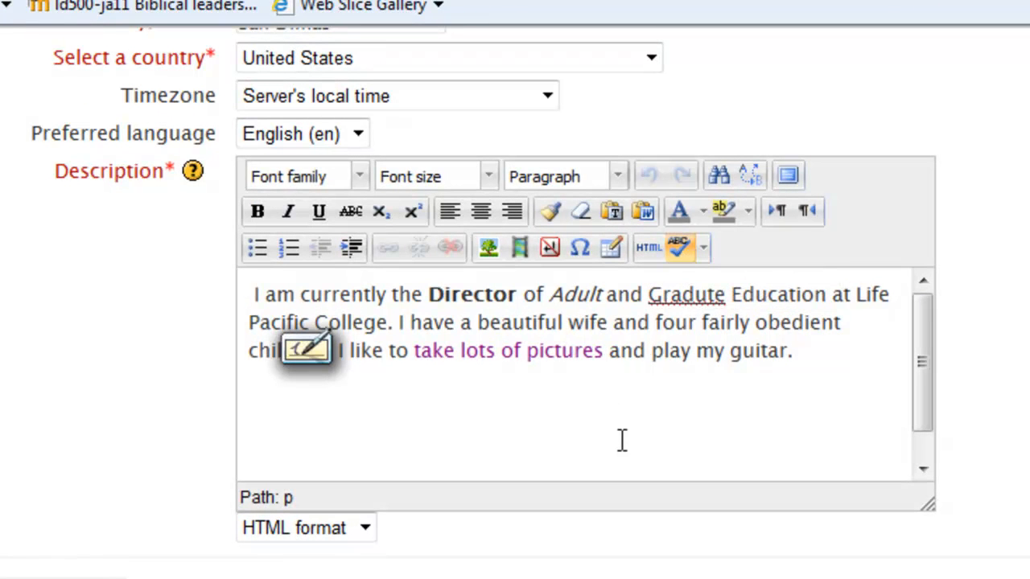
{"action": "left_click", "coordinate": [696, 293]}
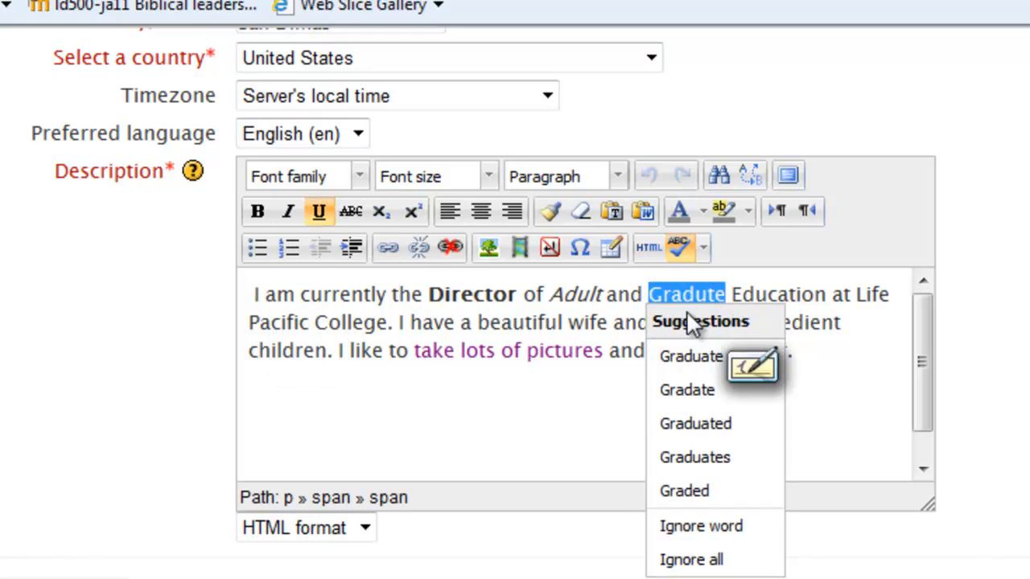
{"action": "left_click", "coordinate": [673, 357]}
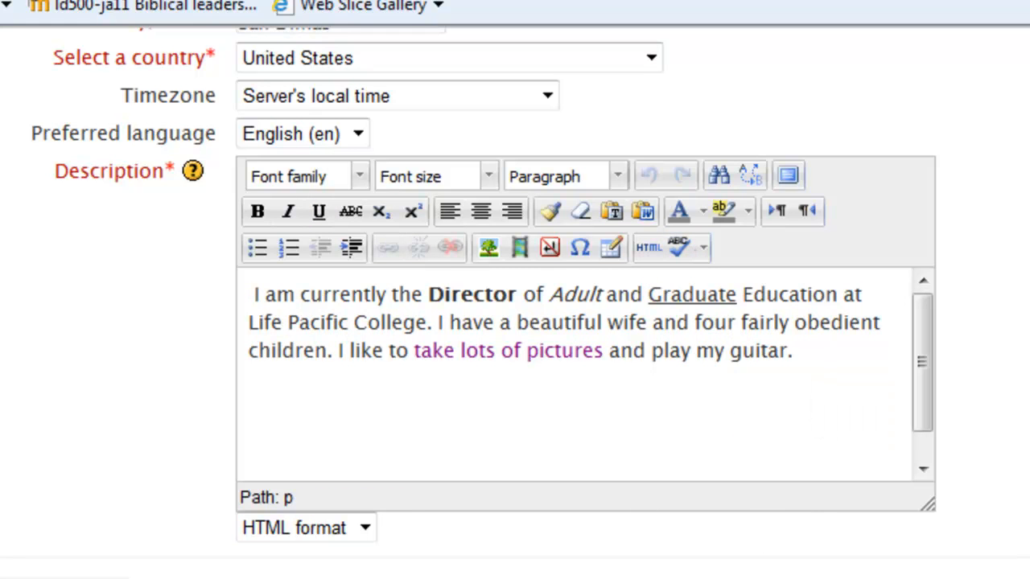
{"action": "scroll", "coordinate": [515, 321], "scroll_direction": "down", "scroll_amount": 5}
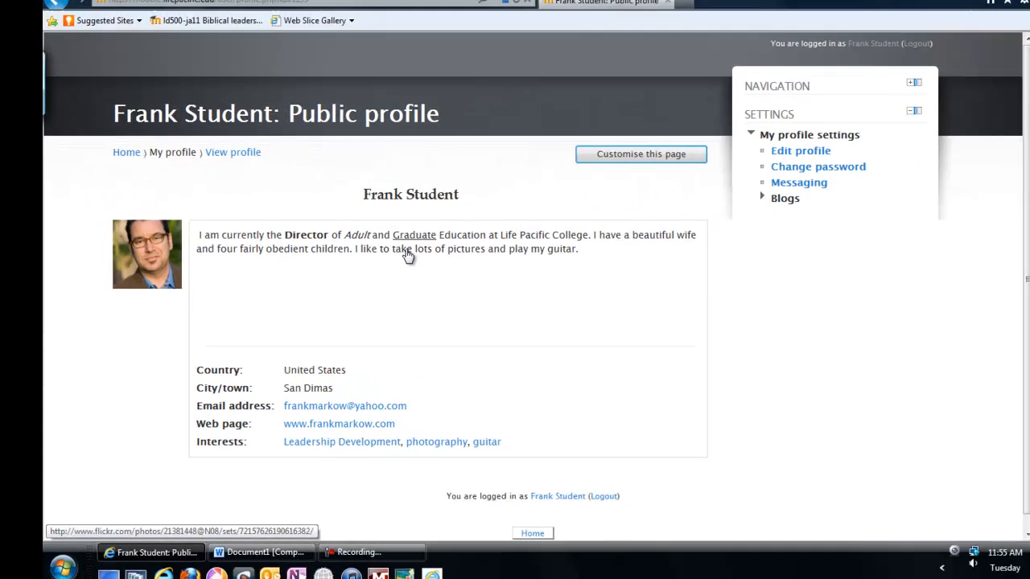
Test the "take lots of pictures" link on the public profile, and return to the Moodle site's home page
{"action": "left_click", "coordinate": [523, 201]}
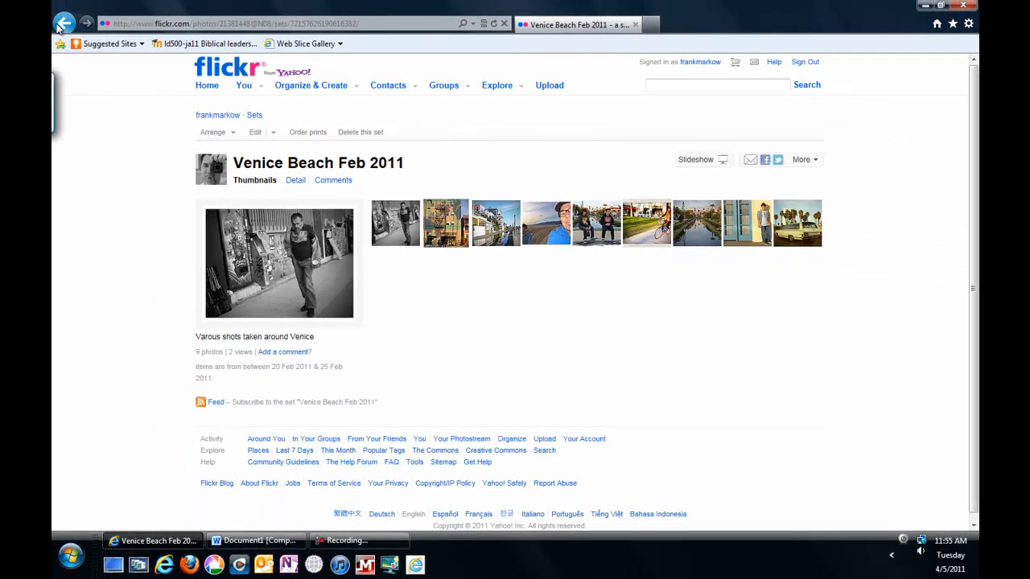
{"action": "left_click", "coordinate": [58, 25]}
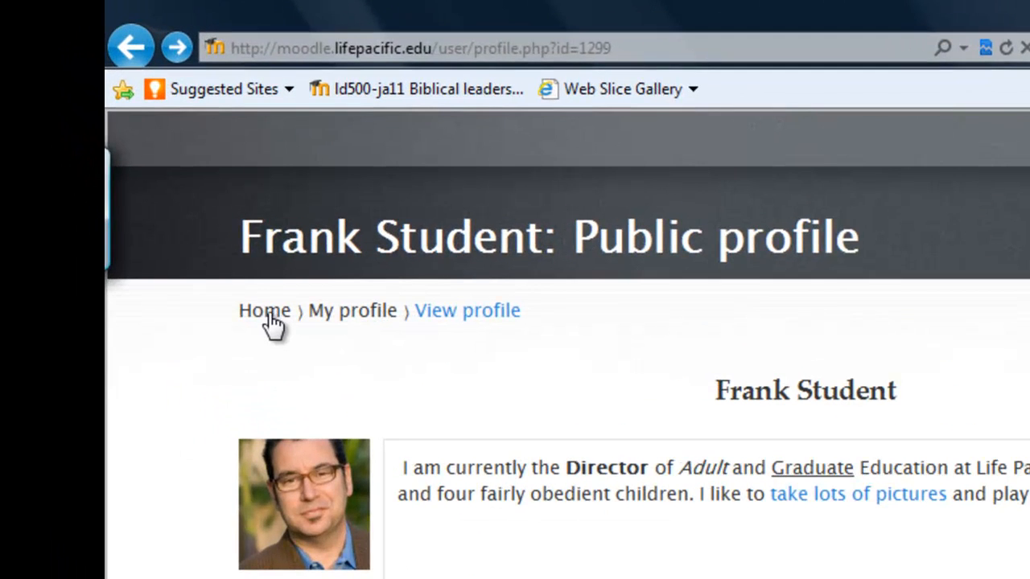
{"action": "left_click", "coordinate": [134, 155]}
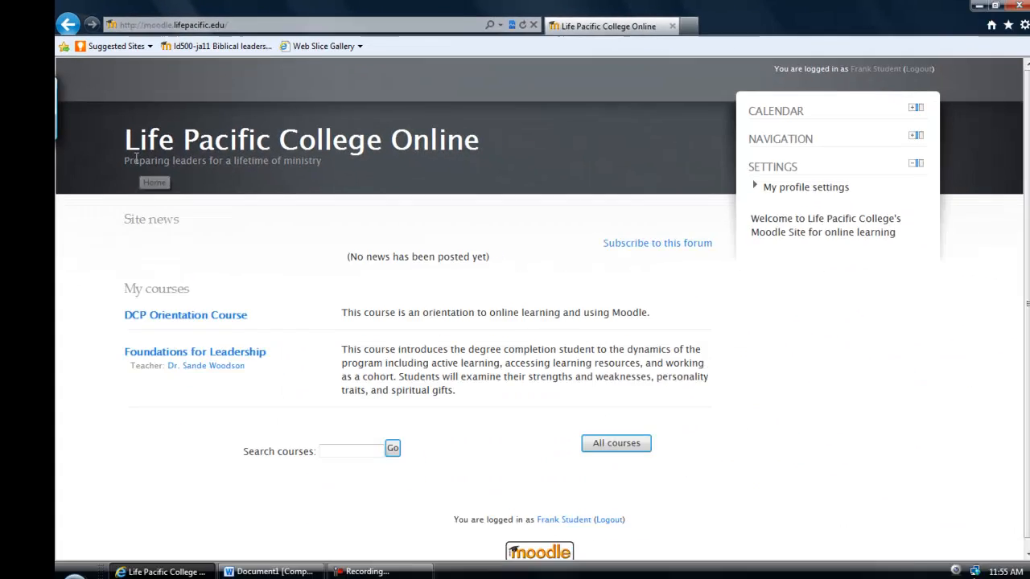